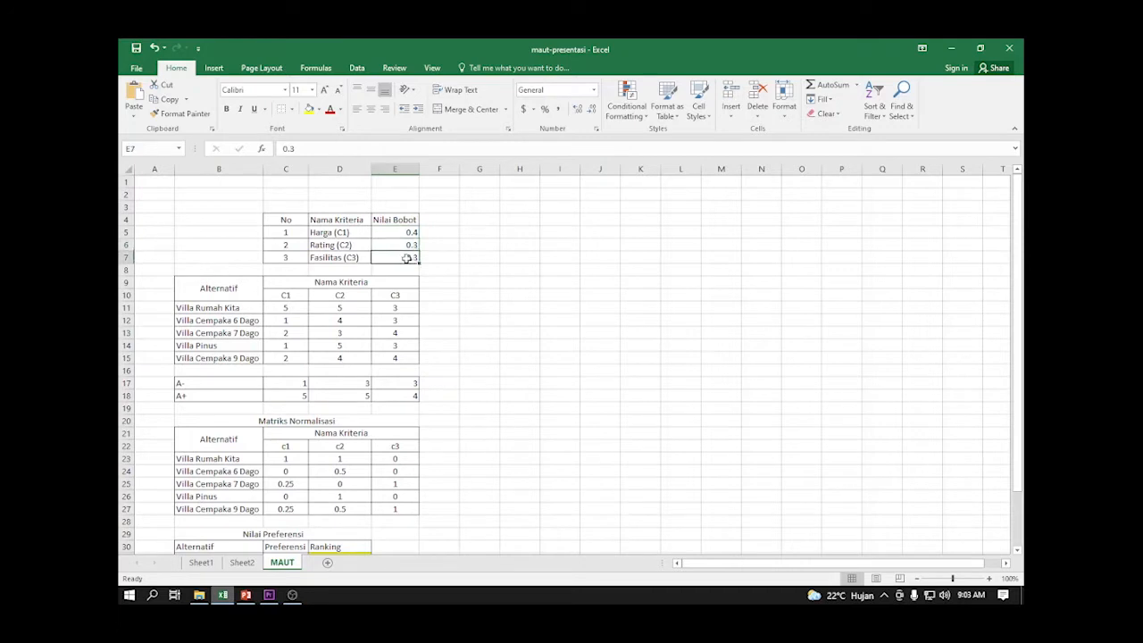
Total the three Nilai Bobot criterion weights in cell E8 with a SUM of E5:E7
{"action": "left_click", "coordinate": [411, 232]}
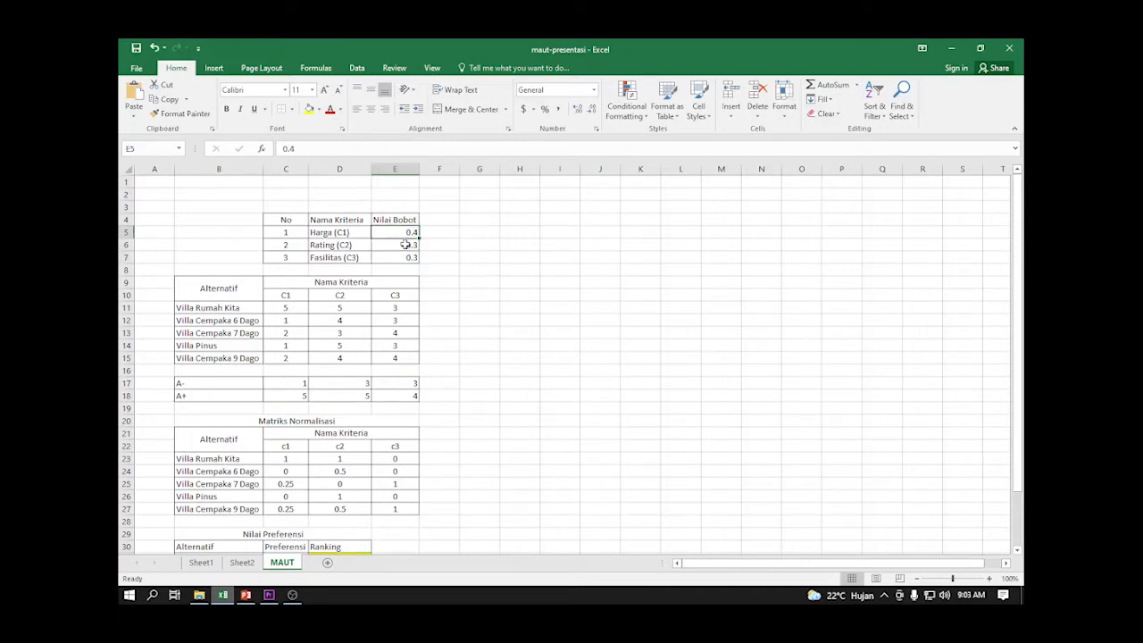
{"action": "left_click", "coordinate": [404, 244]}
{"action": "left_click", "coordinate": [407, 257]}
{"action": "left_click", "coordinate": [400, 273]}
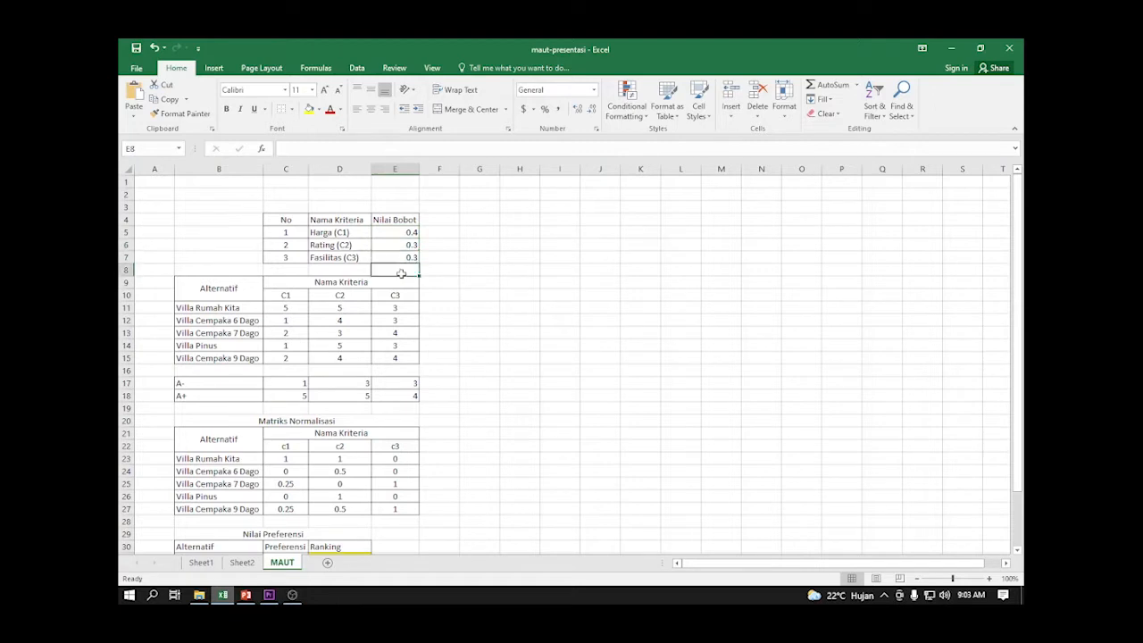
{"action": "type", "text": "="}
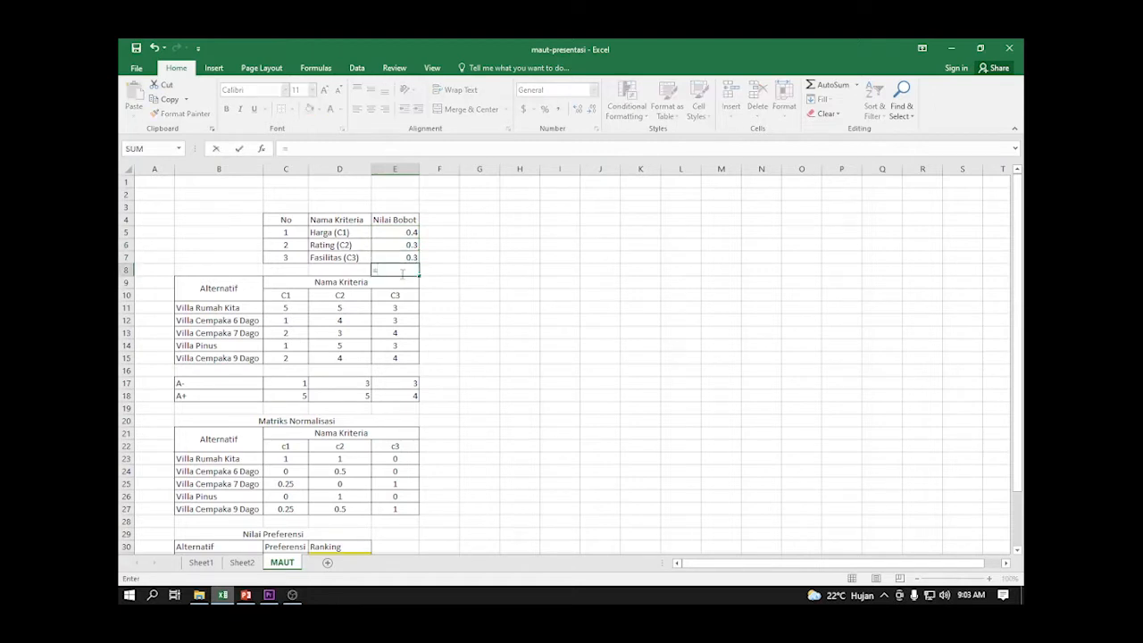
{"action": "type", "text": "sum"}
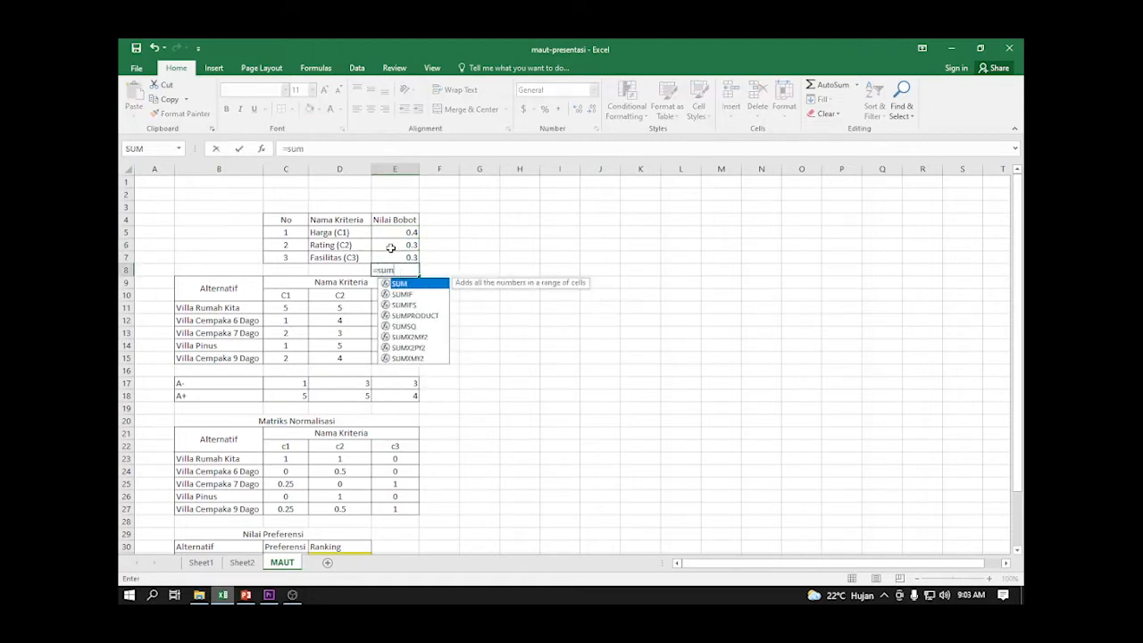
{"action": "key", "text": "Tab"}
{"action": "left_click_drag", "start_coordinate": [391, 233], "coordinate": [393, 256]}
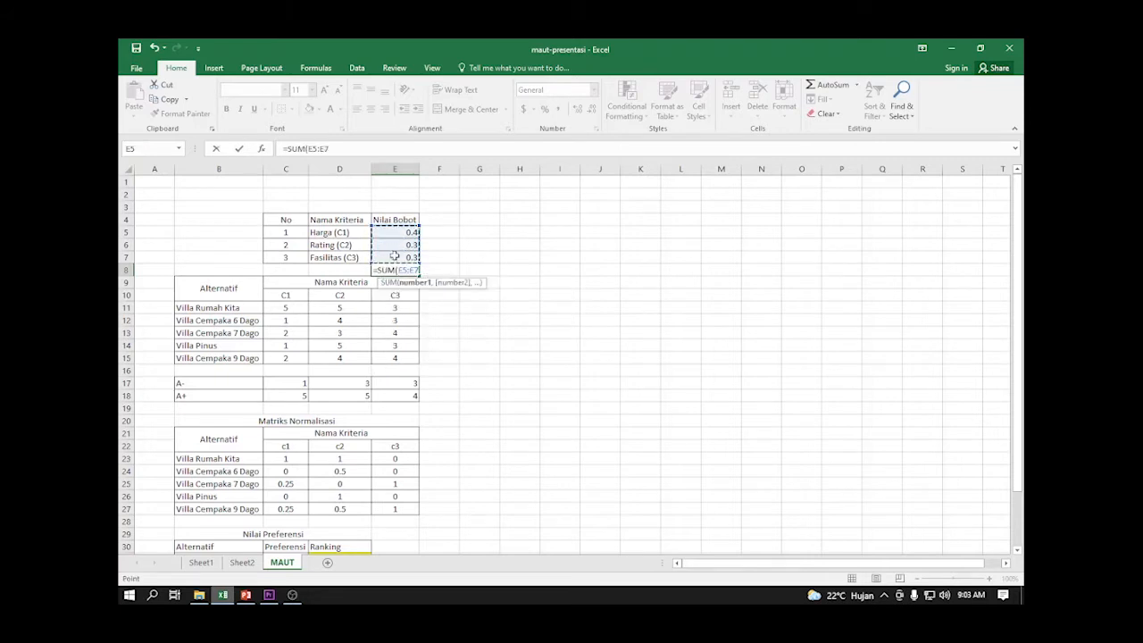
{"action": "key", "text": "Return"}
Enter the raw criterion scores 4, 3 and 3 in cells G5 to G7 beside the weights table
{"action": "left_click", "coordinate": [459, 236]}
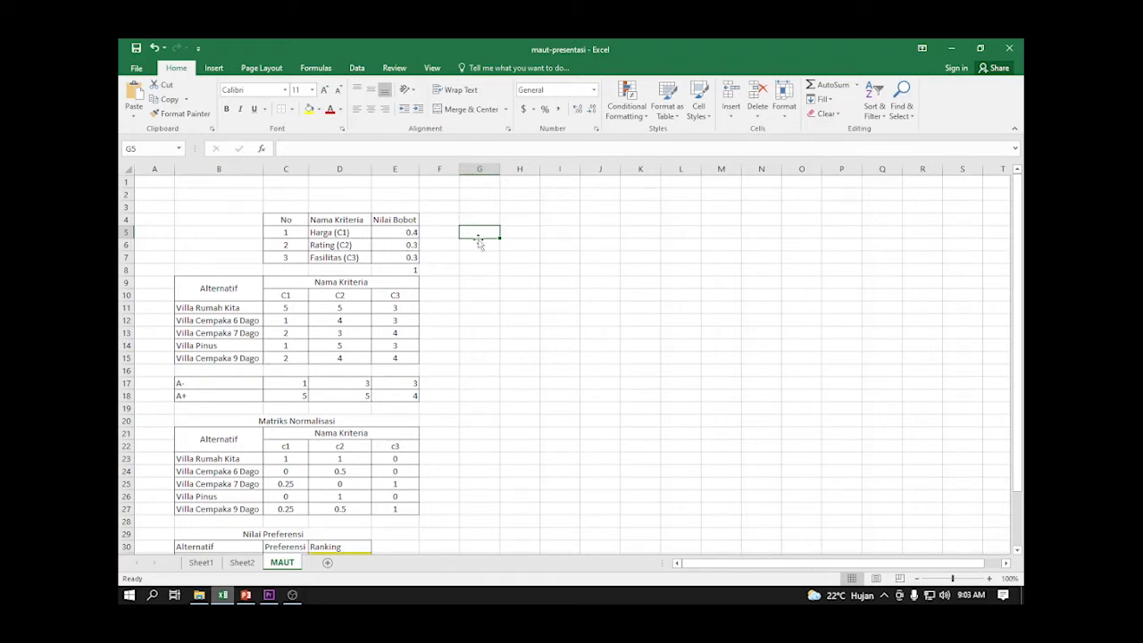
{"action": "type", "text": "4"}
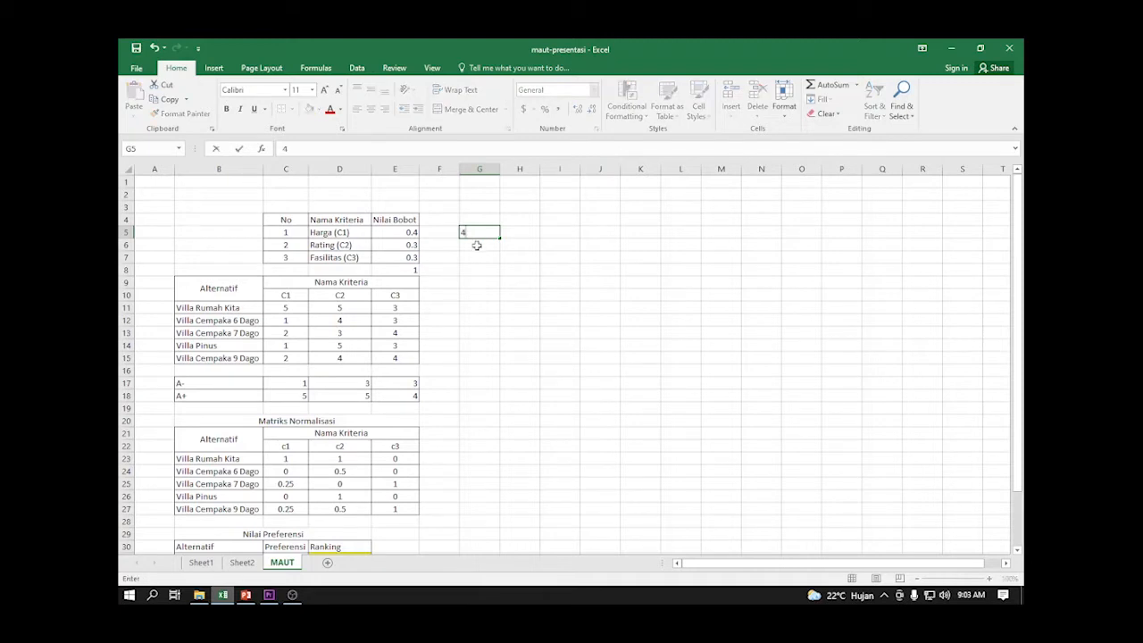
{"action": "key", "text": "Return"}
{"action": "type", "text": "3"}
{"action": "key", "text": "Return"}
{"action": "type", "text": "3"}
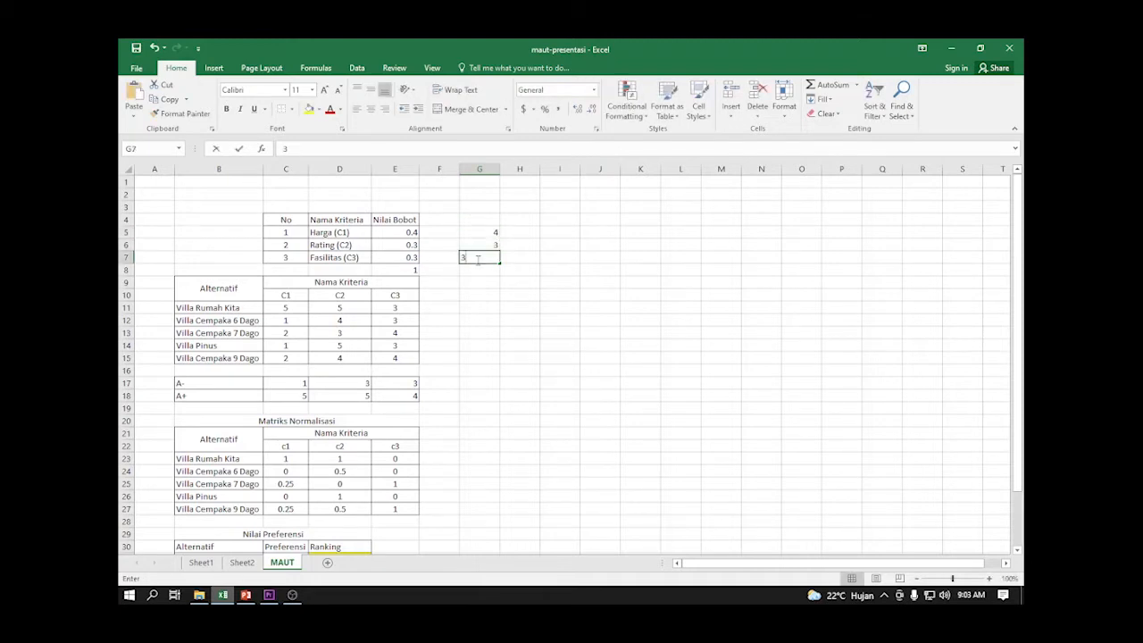
{"action": "key", "text": "Return"}
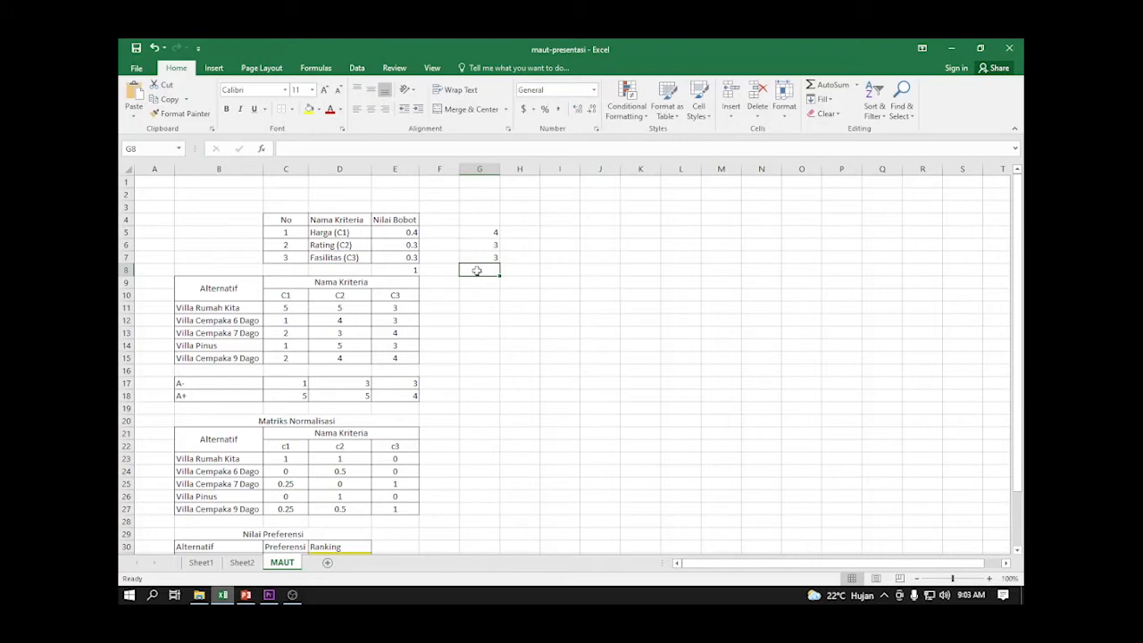
Total the raw criterion scores in cell G8 with a SUM of G5:G7
{"action": "type", "text": "=sum"}
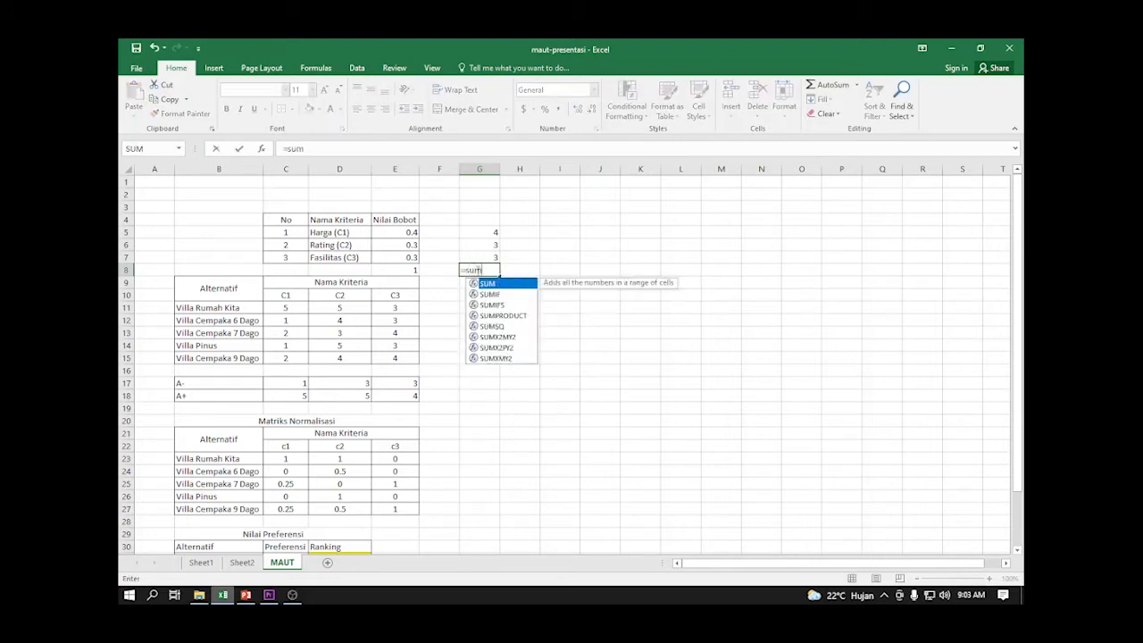
{"action": "key", "text": "Tab"}
{"action": "left_click_drag", "start_coordinate": [489, 230], "coordinate": [482, 258]}
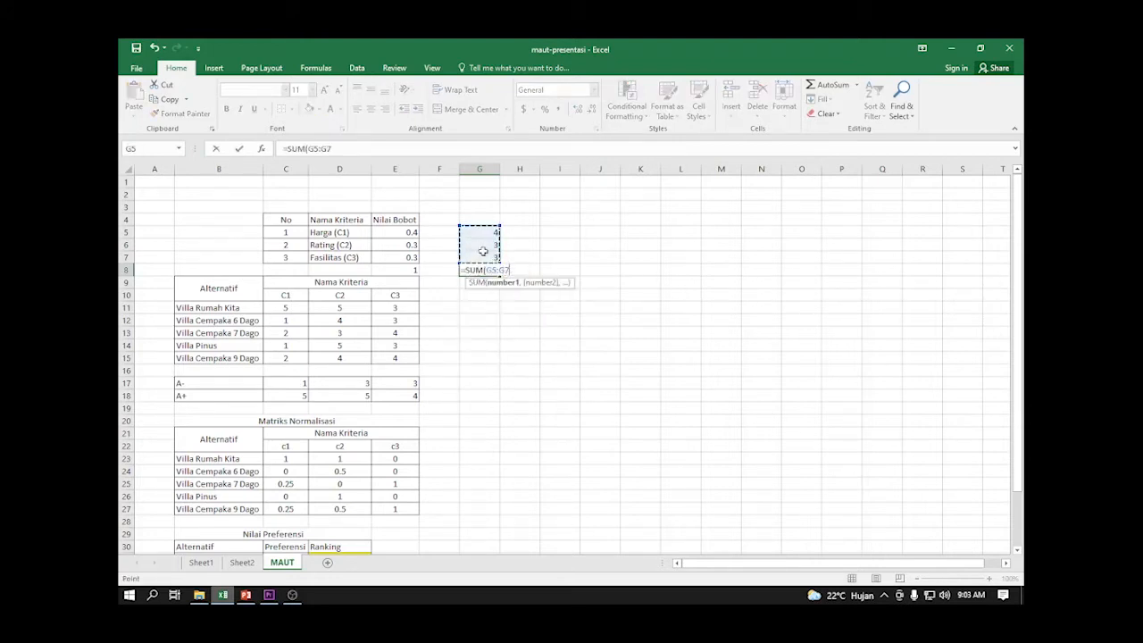
{"action": "key", "text": "Return"}
Calculate the weights in H5:H7 by dividing each raw score by the fixed total, starting from =G5/$G$8 and filling down
{"action": "left_click", "coordinate": [514, 232]}
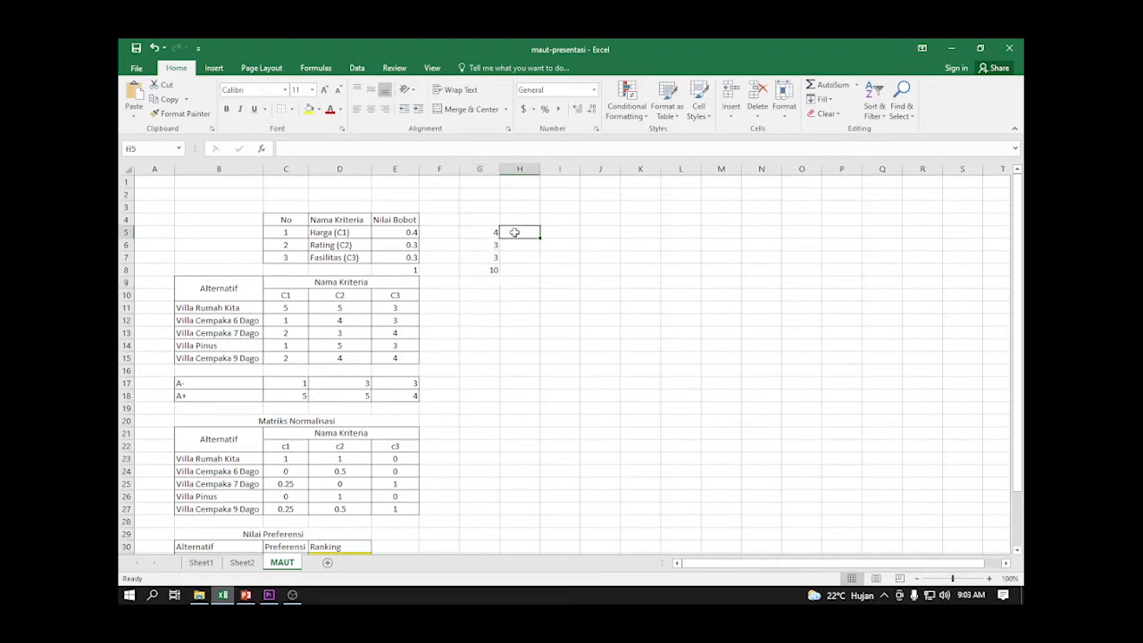
{"action": "type", "text": "="}
{"action": "left_click", "coordinate": [487, 232]}
{"action": "type", "text": "/"}
{"action": "left_click", "coordinate": [483, 269]}
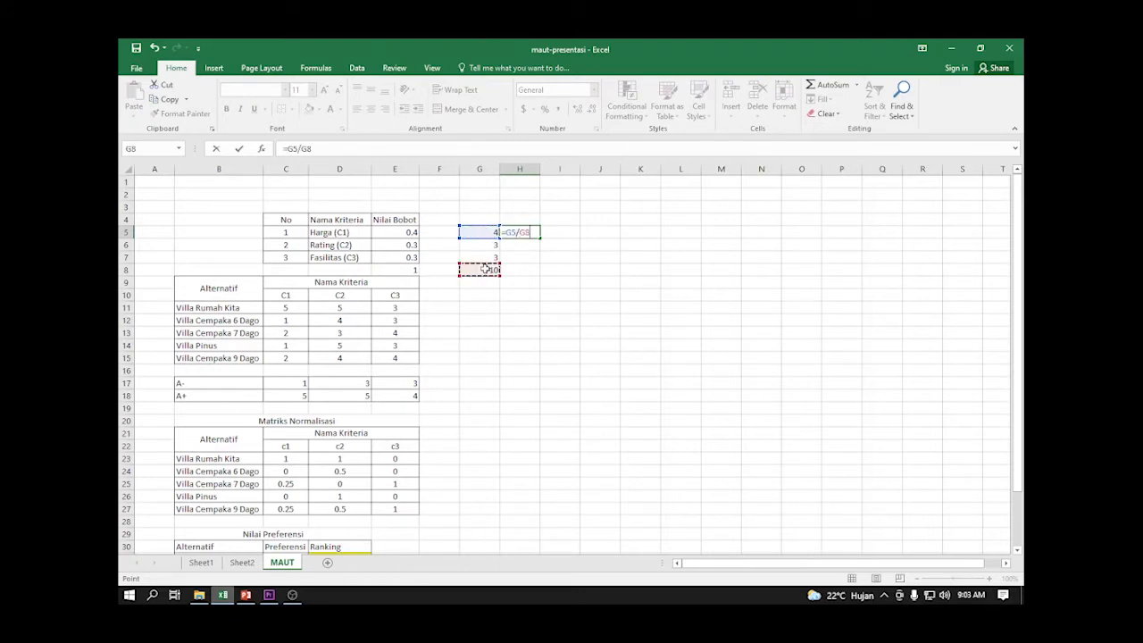
{"action": "key", "text": "F4"}
{"action": "key", "text": "Return"}
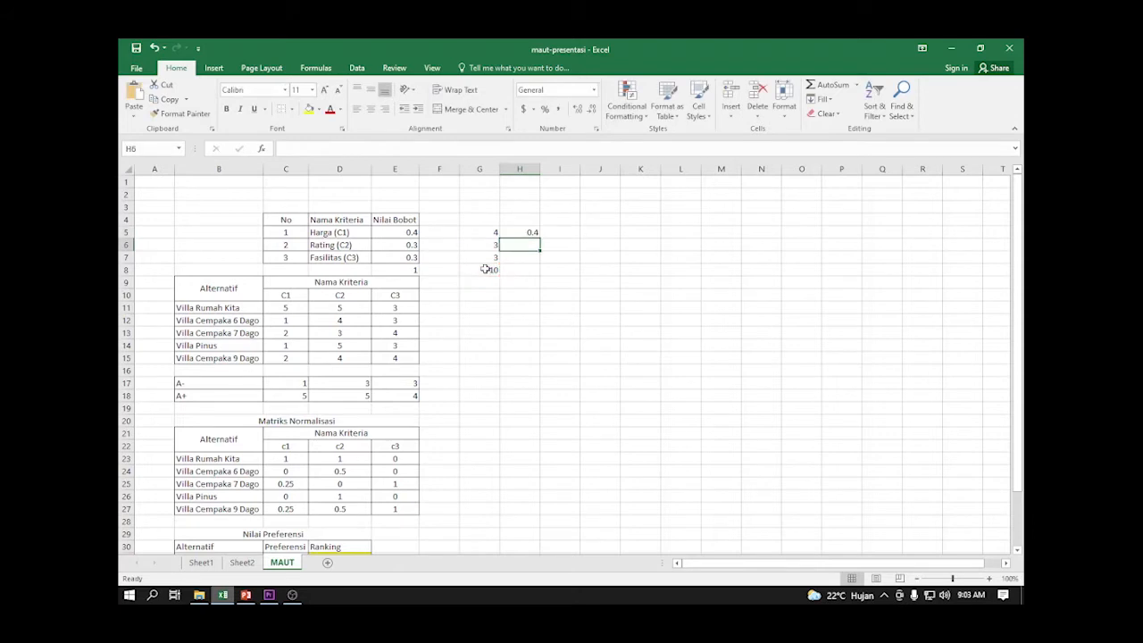
{"action": "left_click", "coordinate": [526, 232]}
{"action": "left_click_drag", "start_coordinate": [539, 238], "coordinate": [535, 263]}
Total the calculated weights in cell H8 with a SUM of H5:H7
{"action": "left_click", "coordinate": [525, 271]}
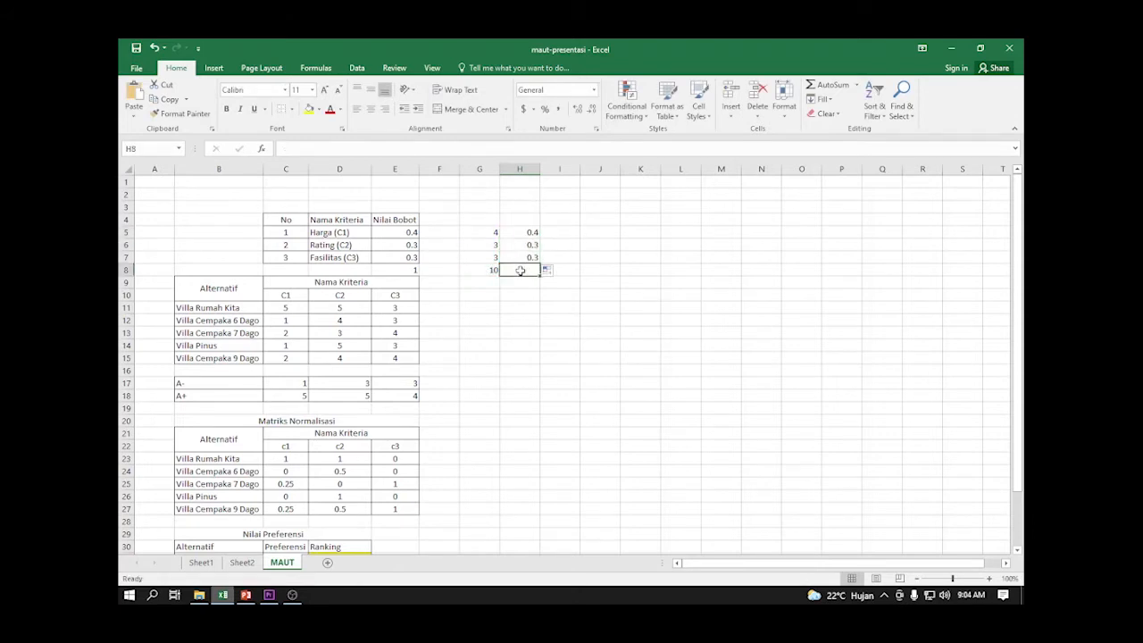
{"action": "type", "text": "=sum"}
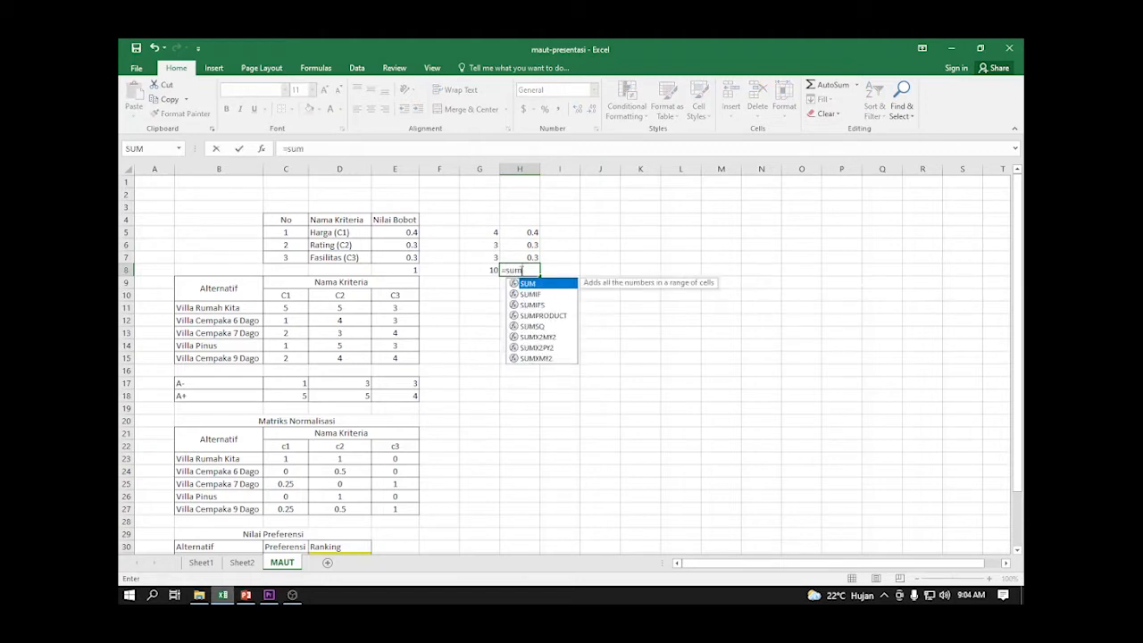
{"action": "key", "text": "Tab"}
{"action": "left_click_drag", "start_coordinate": [522, 232], "coordinate": [522, 256]}
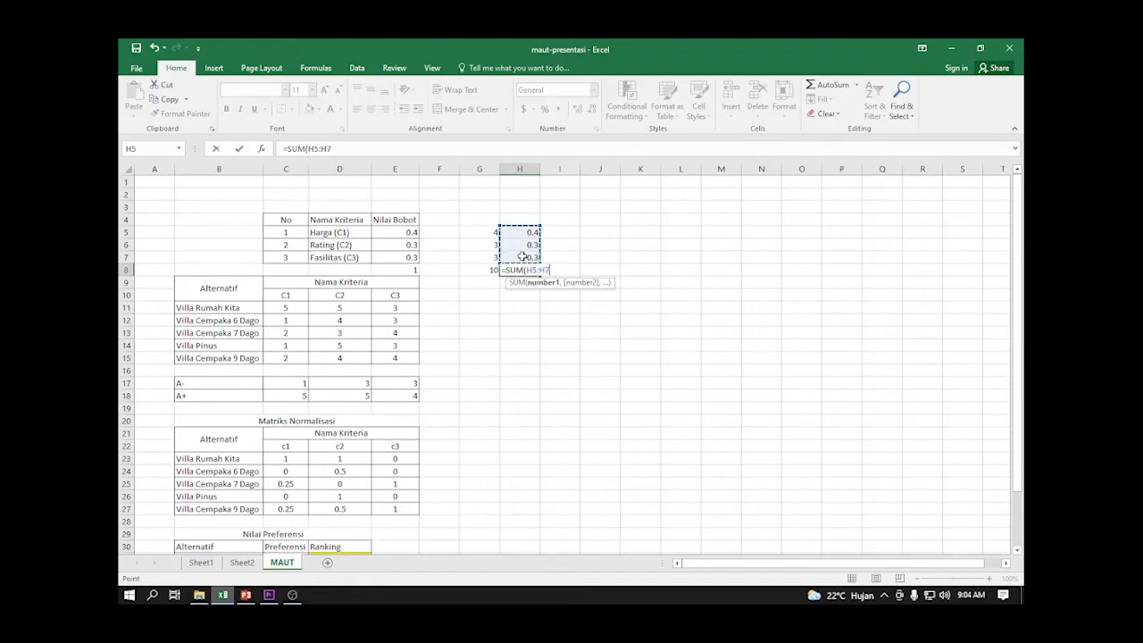
{"action": "key", "text": "Return"}
{"action": "key", "text": "Down"}
{"action": "key", "text": "Down"}
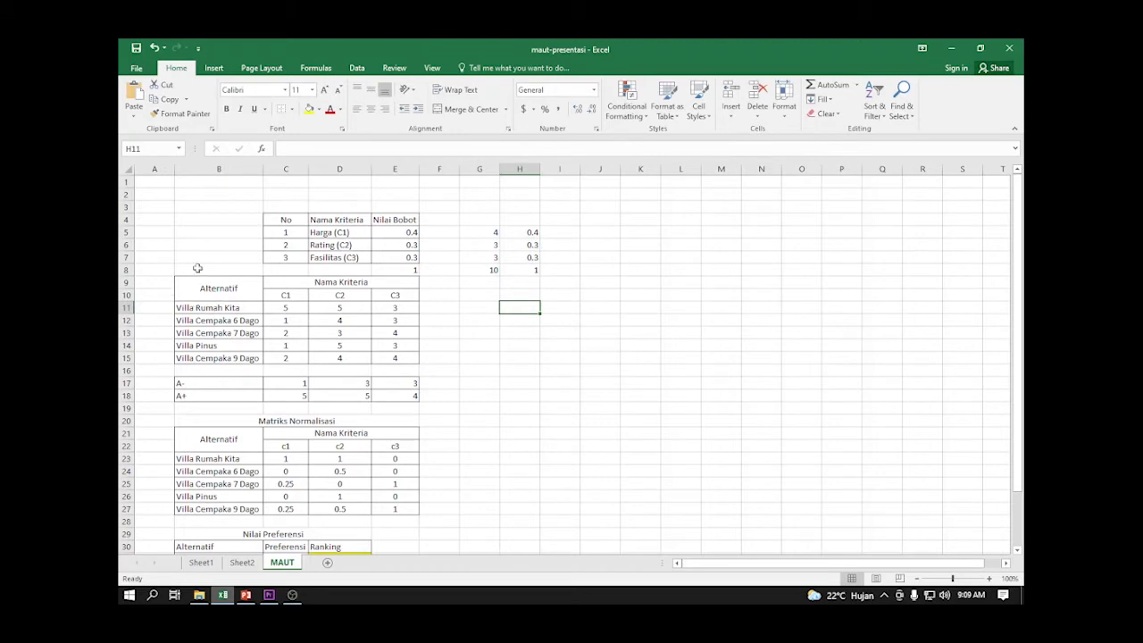
Examine the alternatives table in B9:E15, including its headers and the C1 to C3 scores of each villa
{"action": "left_click_drag", "start_coordinate": [187, 282], "coordinate": [393, 357]}
{"action": "left_click", "coordinate": [182, 284]}
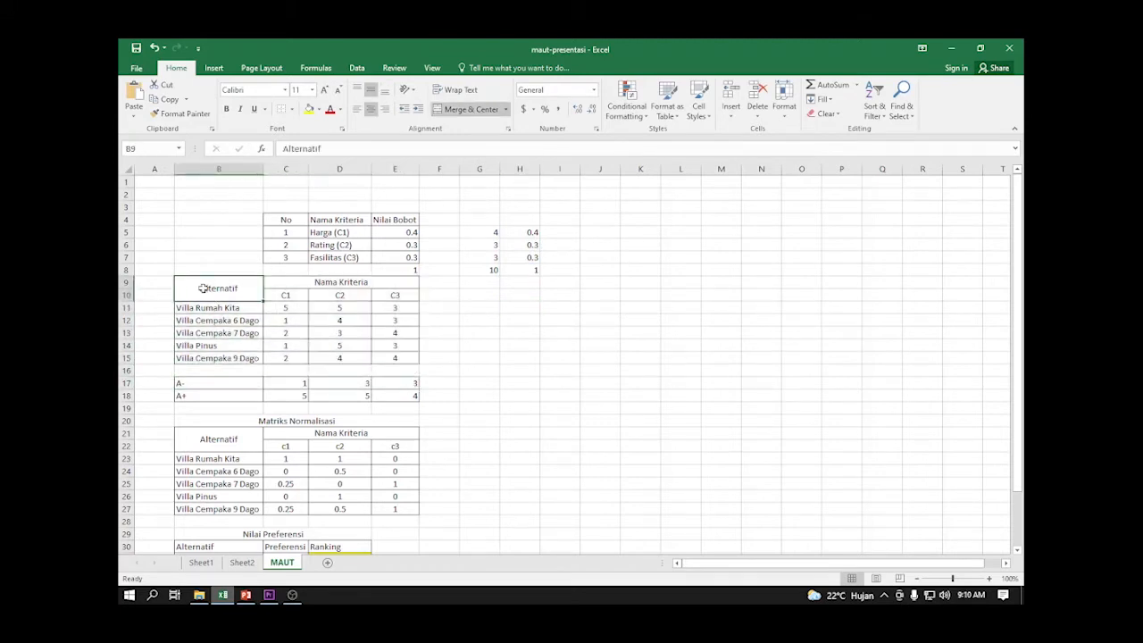
{"action": "left_click", "coordinate": [302, 283]}
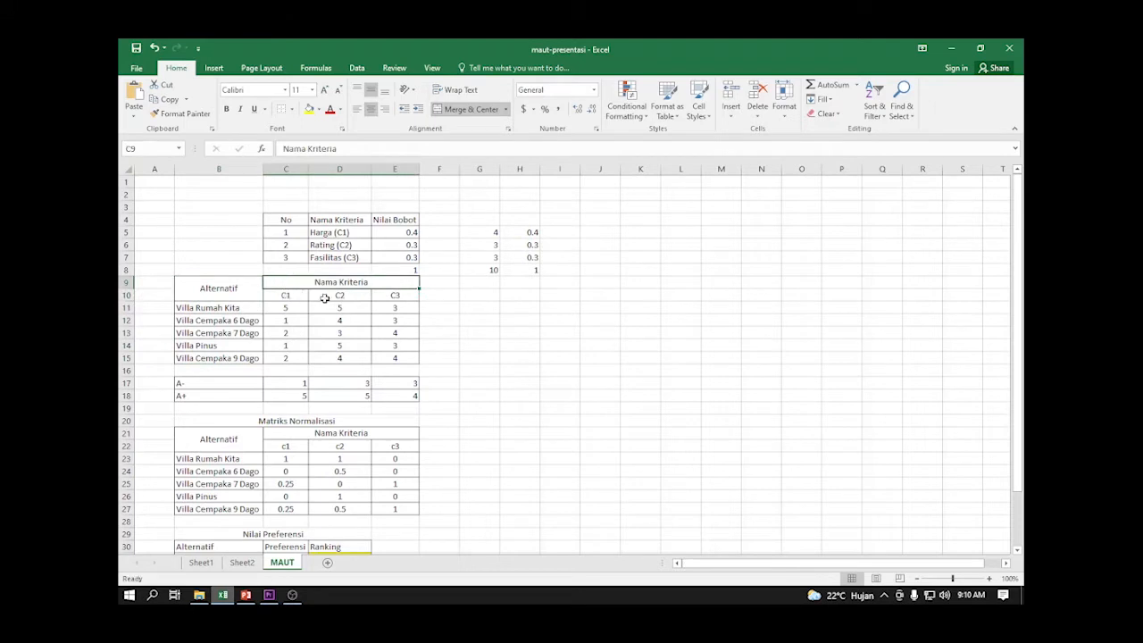
{"action": "left_click", "coordinate": [281, 307]}
{"action": "left_click", "coordinate": [391, 352]}
{"action": "left_click_drag", "start_coordinate": [391, 352], "coordinate": [295, 309]}
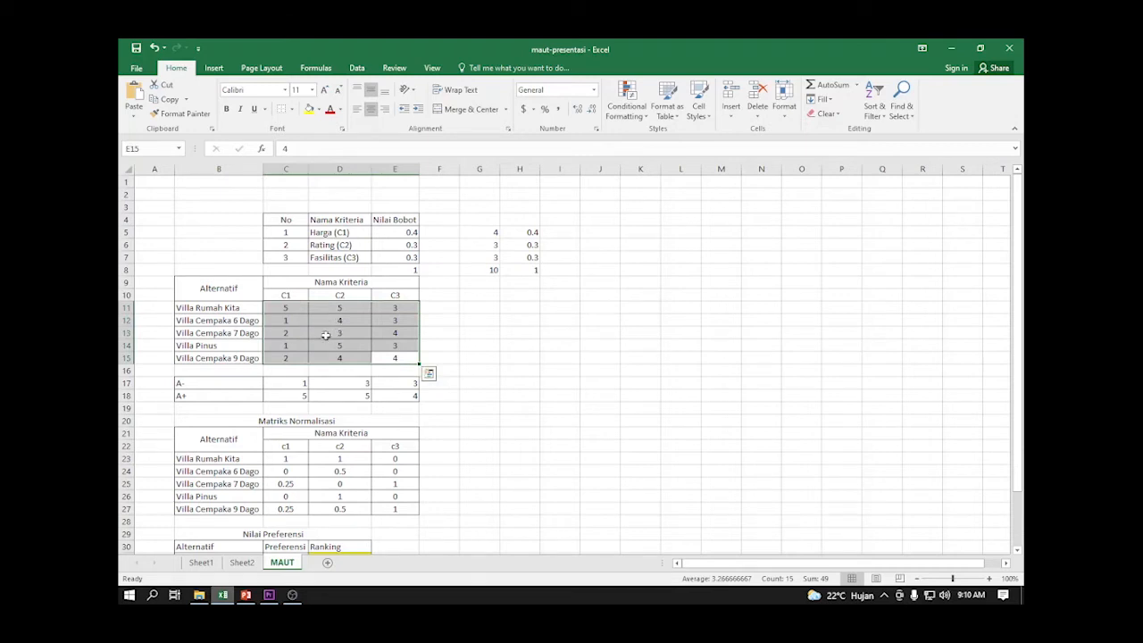
{"action": "left_click", "coordinate": [291, 321]}
{"action": "left_click", "coordinate": [289, 308]}
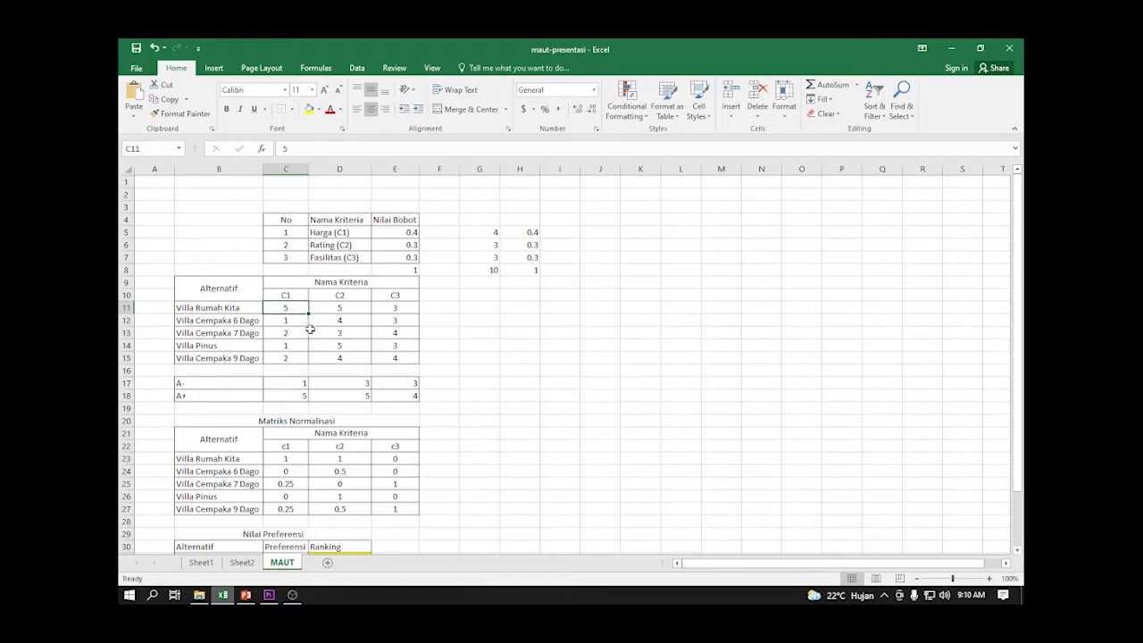
{"action": "left_click", "coordinate": [428, 308]}
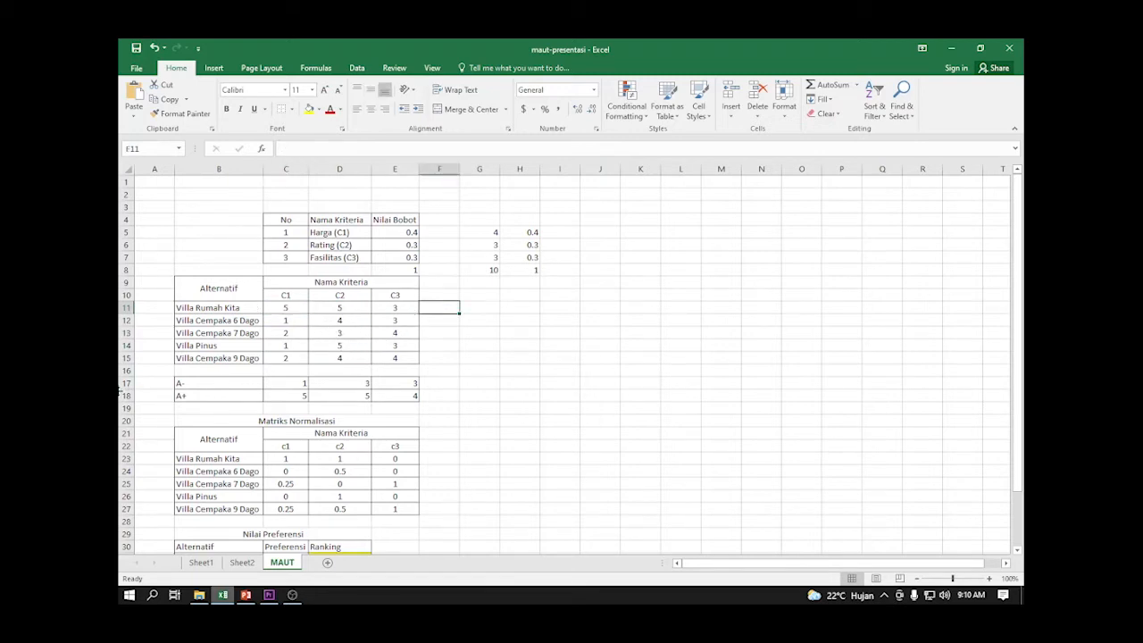
Review the A- and A+ rows under the alternatives table against the criterion scores they are based on
{"action": "left_click", "coordinate": [196, 381]}
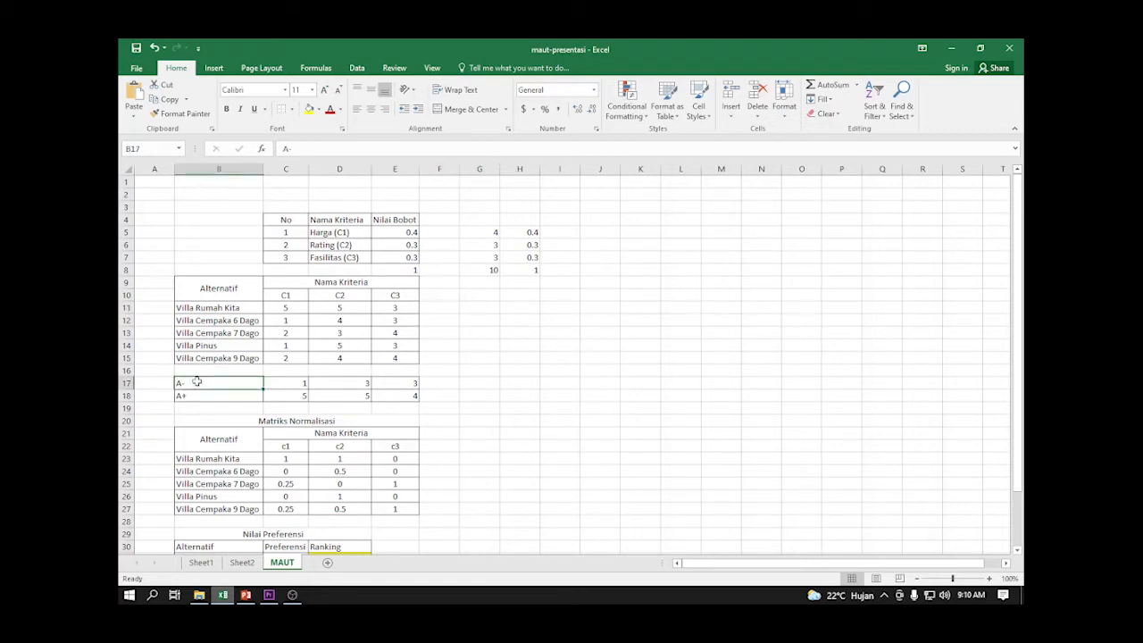
{"action": "key", "text": "Down"}
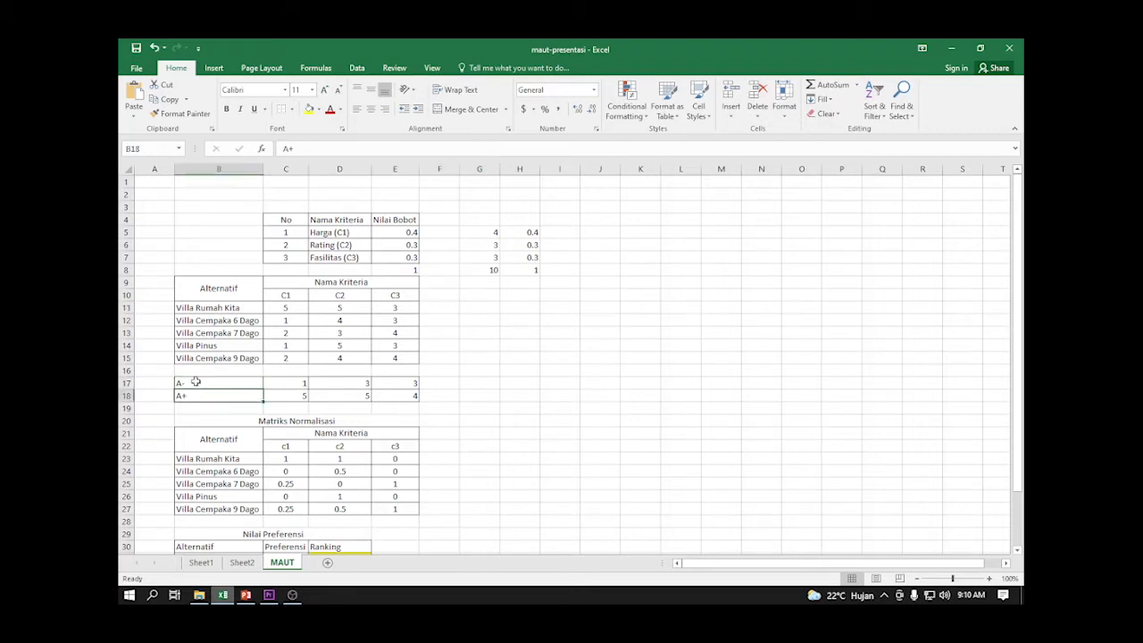
{"action": "left_click_drag", "start_coordinate": [196, 381], "coordinate": [399, 384]}
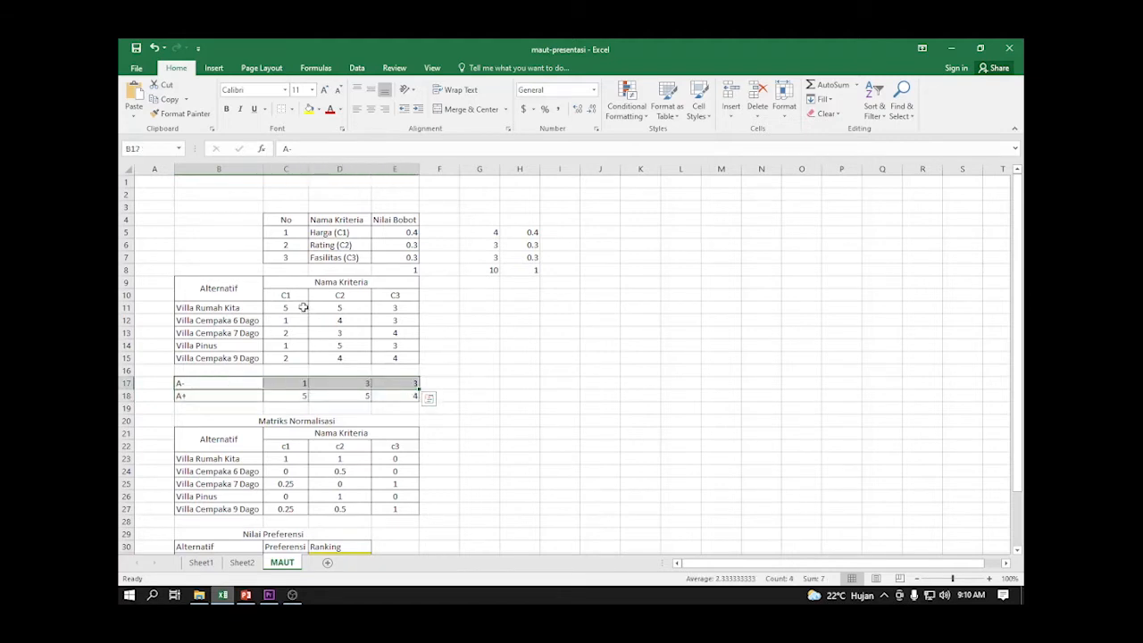
{"action": "left_click", "coordinate": [300, 307]}
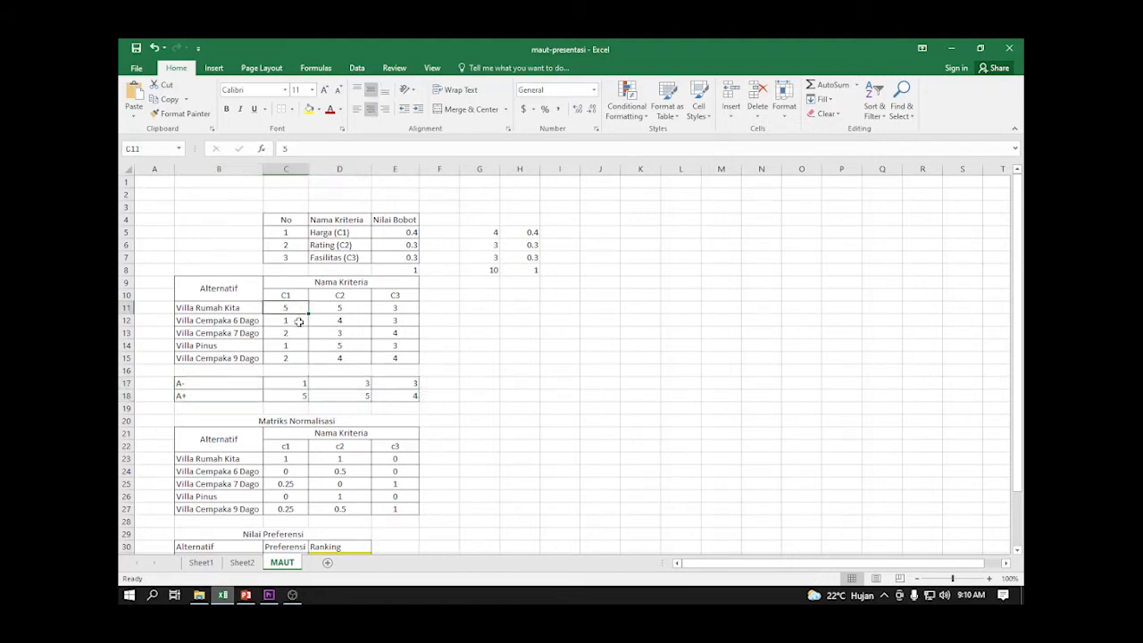
{"action": "left_click", "coordinate": [210, 396]}
{"action": "left_click", "coordinate": [300, 309]}
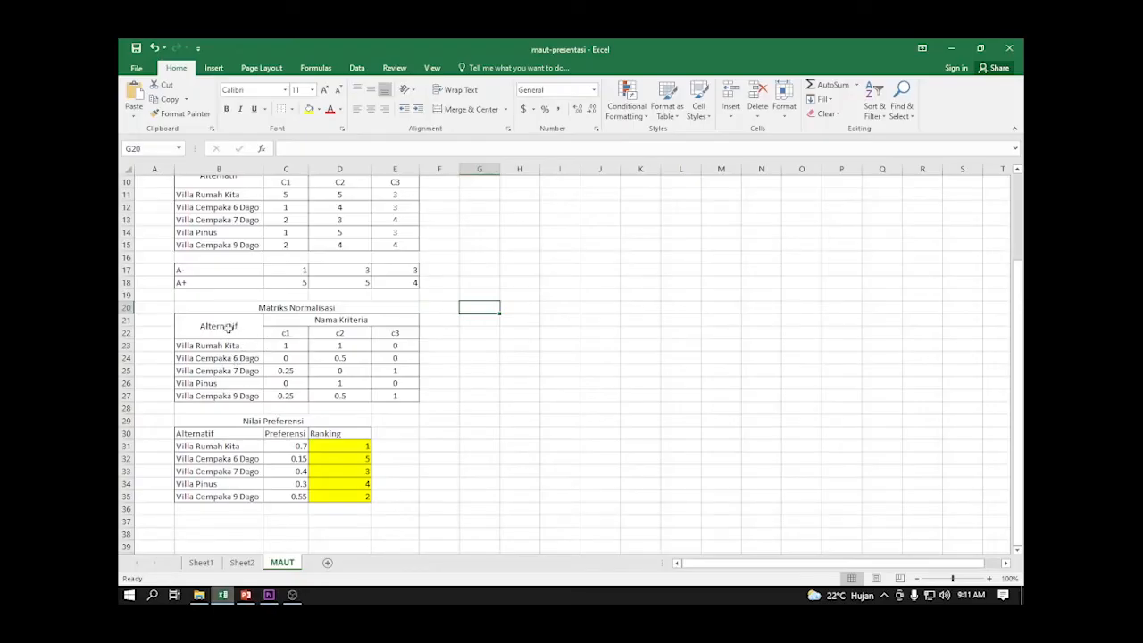
Inspect the Matriks Normalisasi formulas for the first two villas in columns c1 and c2 and the cells they reference
{"action": "left_click", "coordinate": [247, 332]}
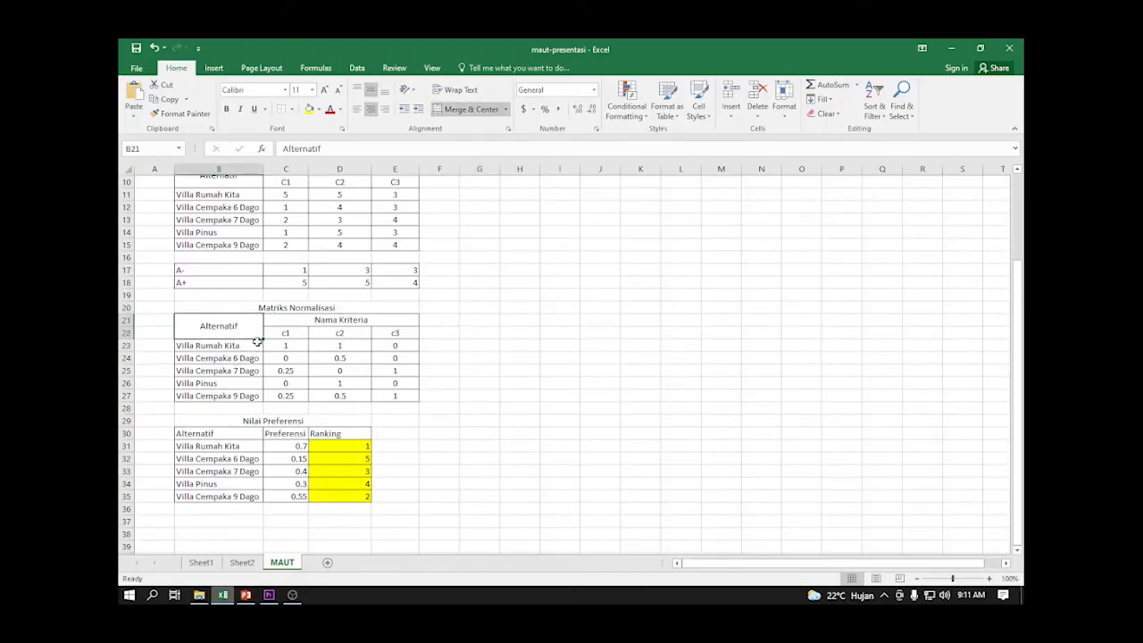
{"action": "left_click", "coordinate": [279, 346]}
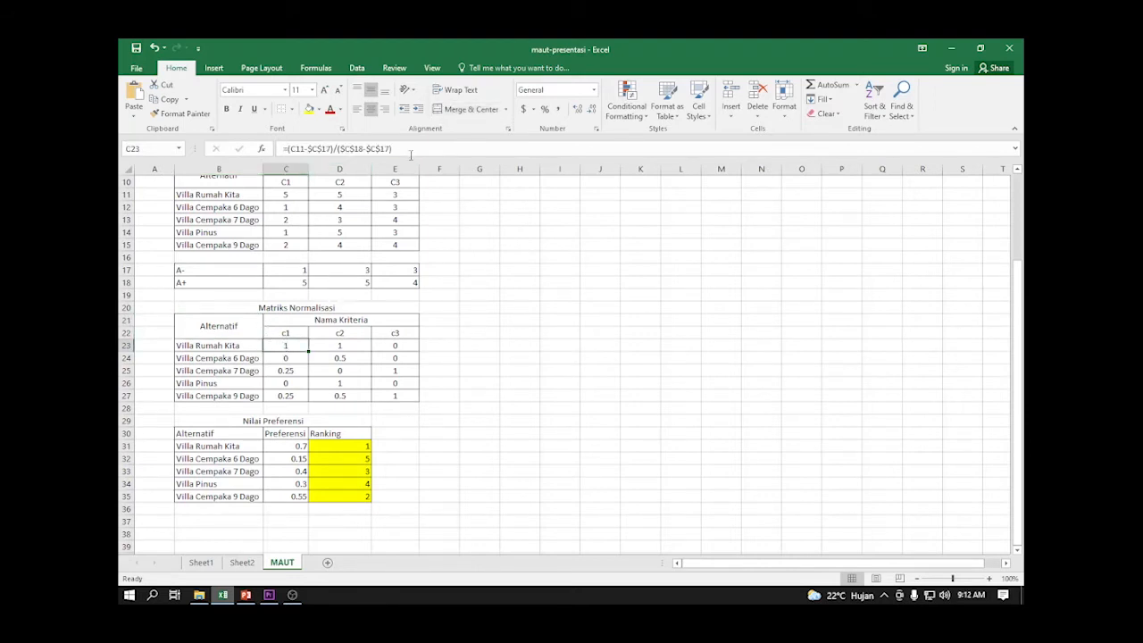
{"action": "left_click", "coordinate": [393, 148]}
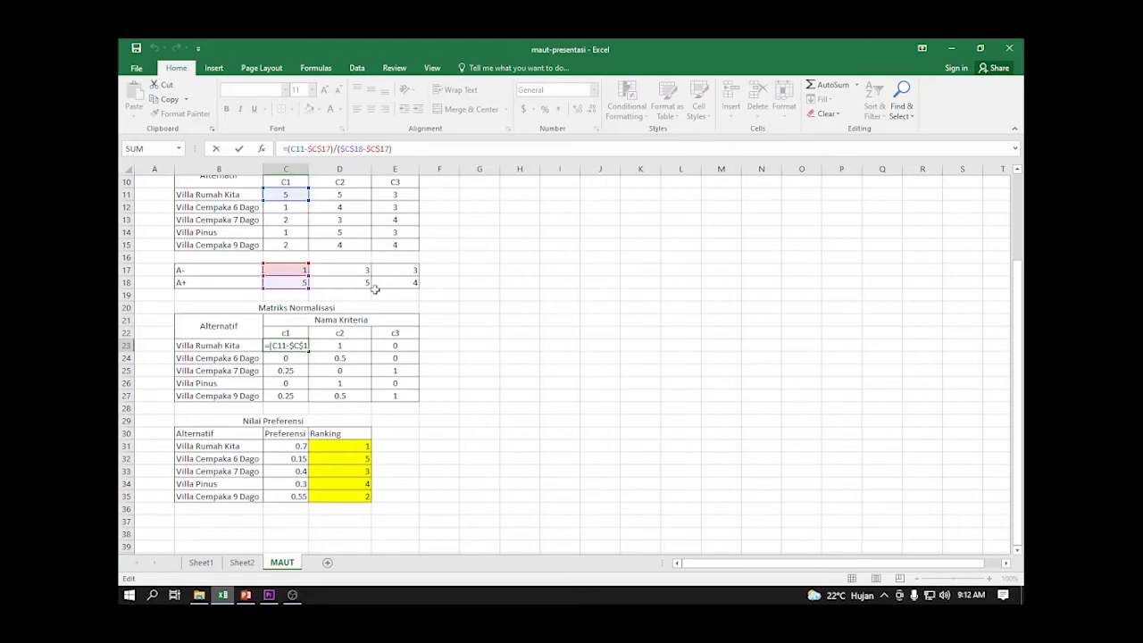
{"action": "key", "text": "Return"}
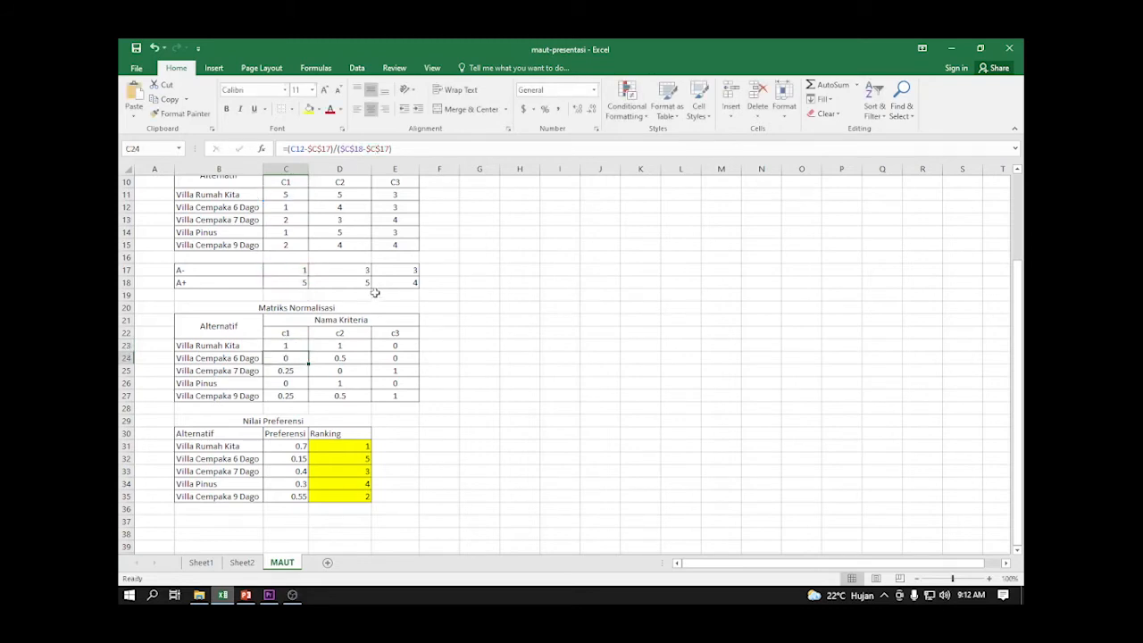
{"action": "left_click", "coordinate": [300, 346]}
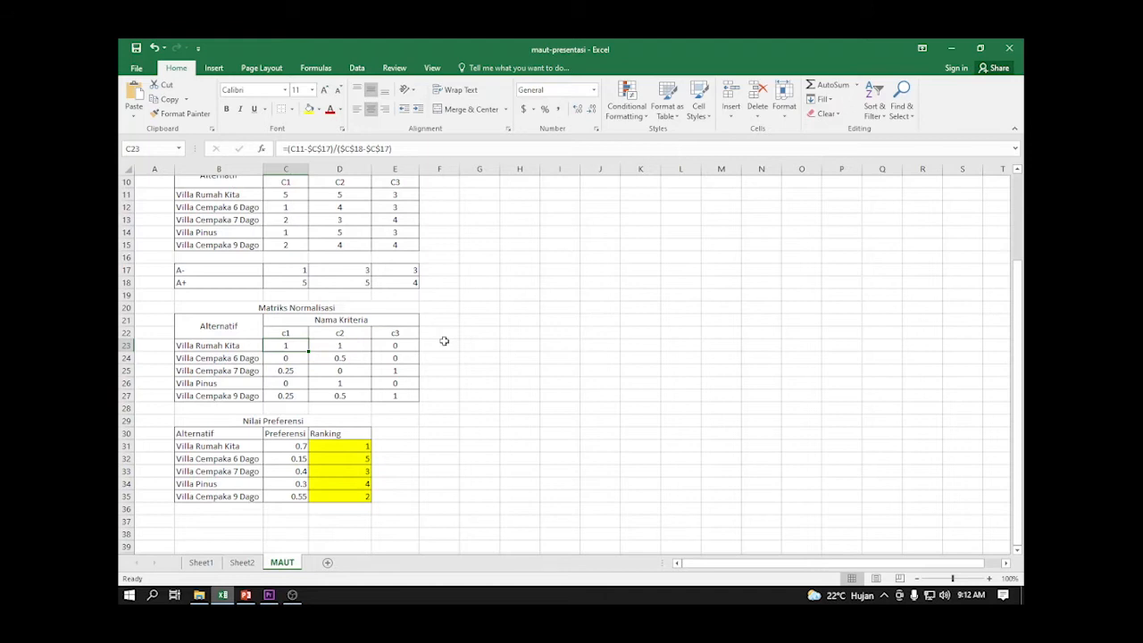
{"action": "left_click", "coordinate": [340, 345]}
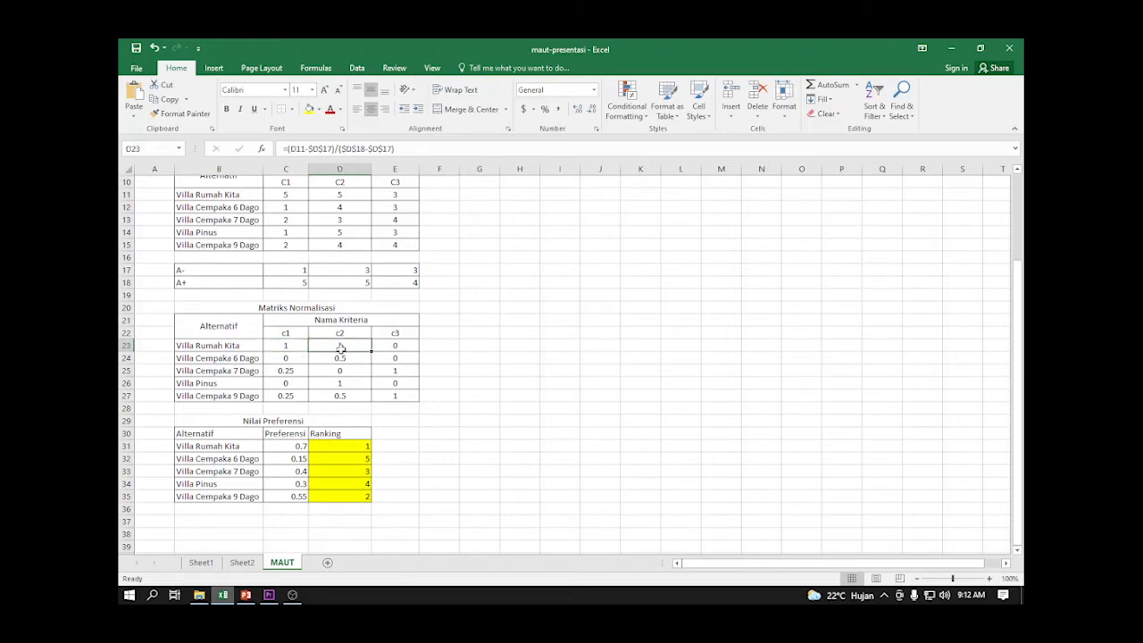
{"action": "left_click", "coordinate": [341, 359]}
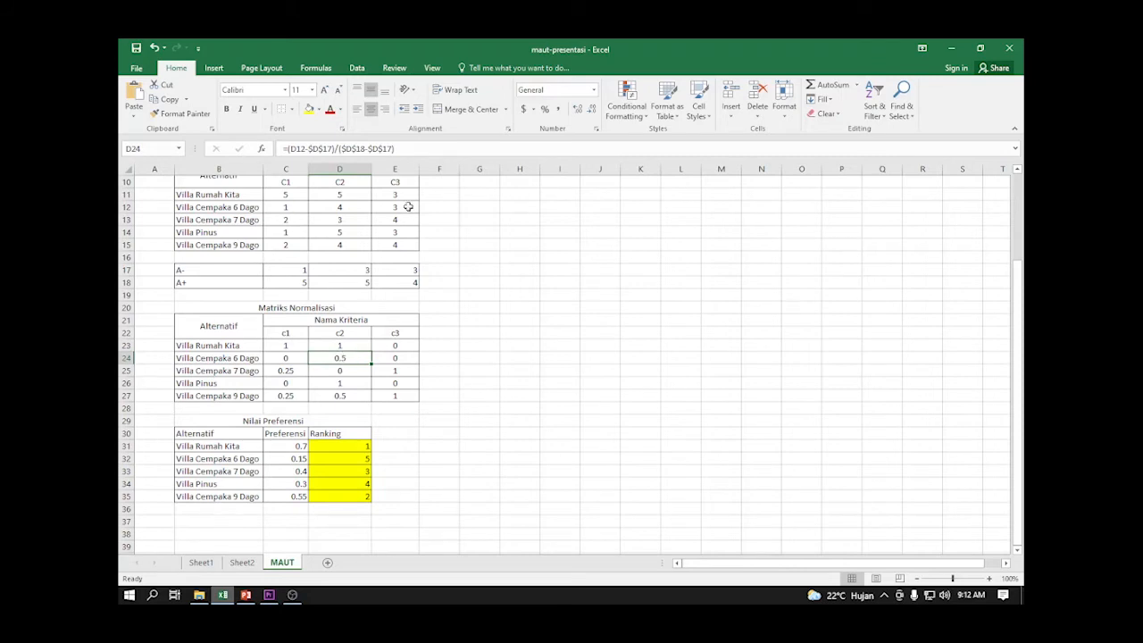
Trace the cells referenced by the c2 normalisation formula for Villa Cempaka 6 Dago in D24
{"action": "left_click", "coordinate": [405, 150]}
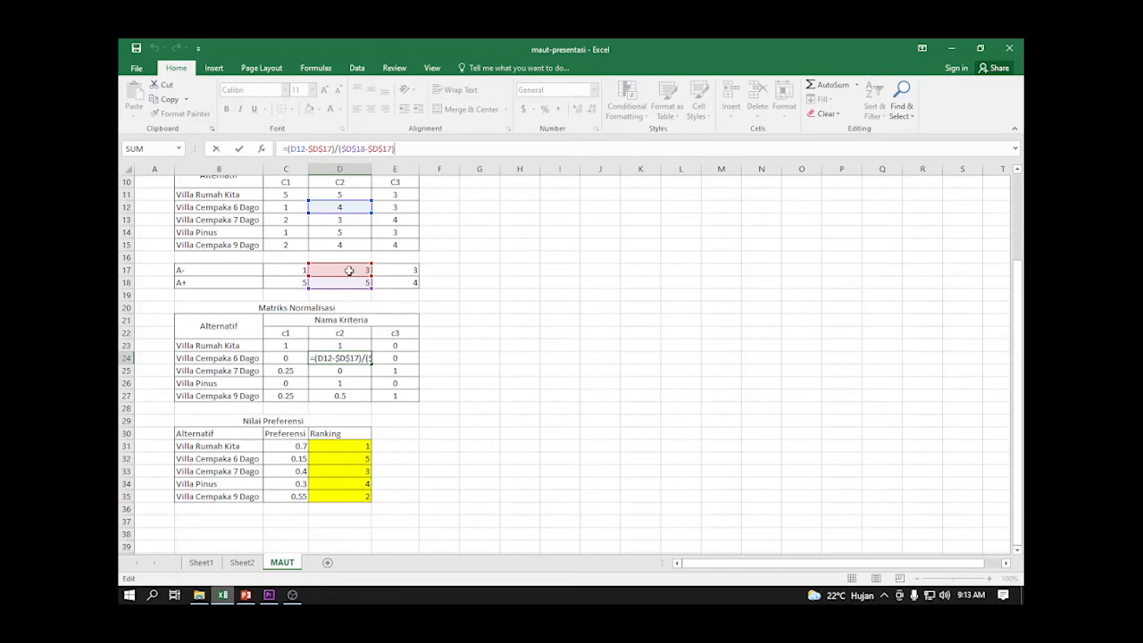
{"action": "left_click", "coordinate": [333, 149]}
{"action": "key", "text": "Return"}
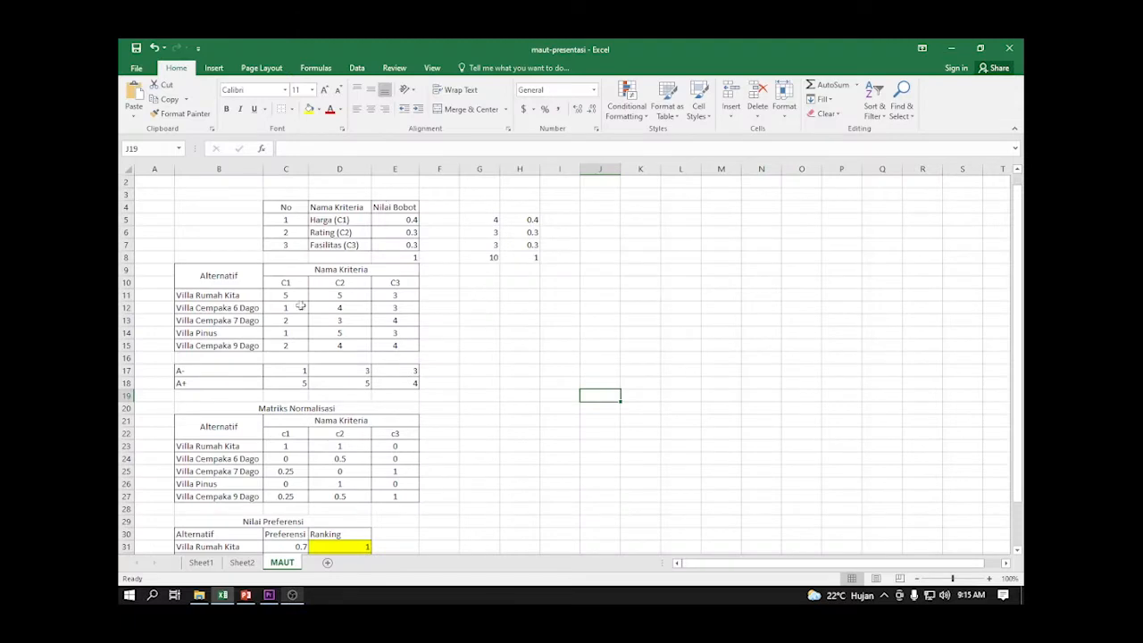
Inspect the Preferensi formula for Villa Rumah Kita in C31, tracing its references to the criterion weights and normalised scores
{"action": "scroll", "coordinate": [301, 307], "scroll_direction": "down", "scroll_amount": 6}
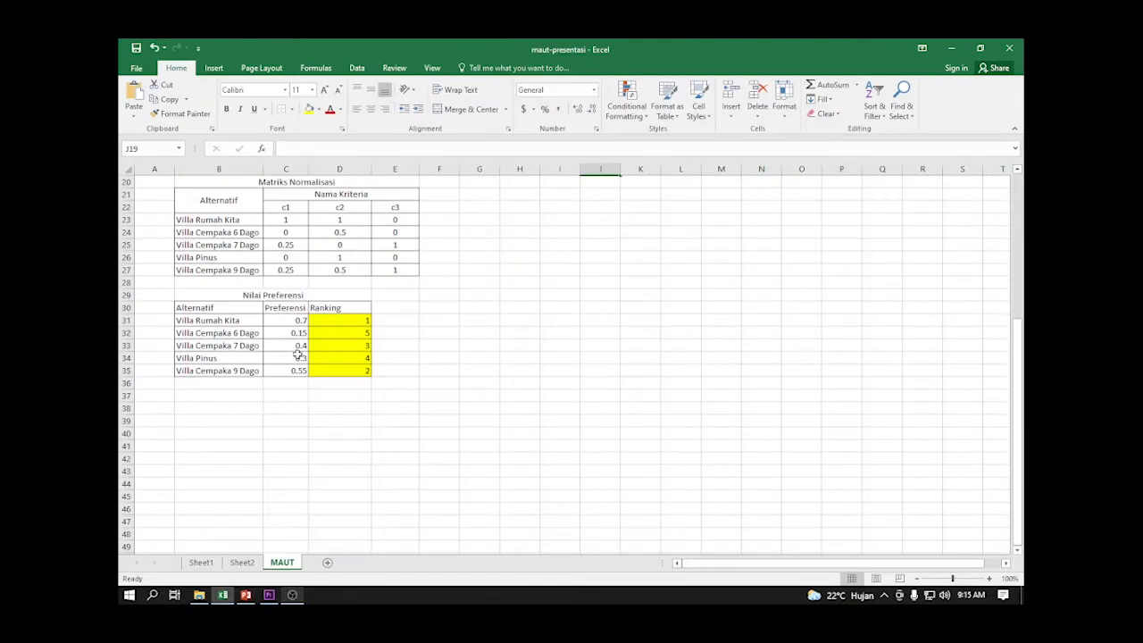
{"action": "left_click", "coordinate": [285, 295]}
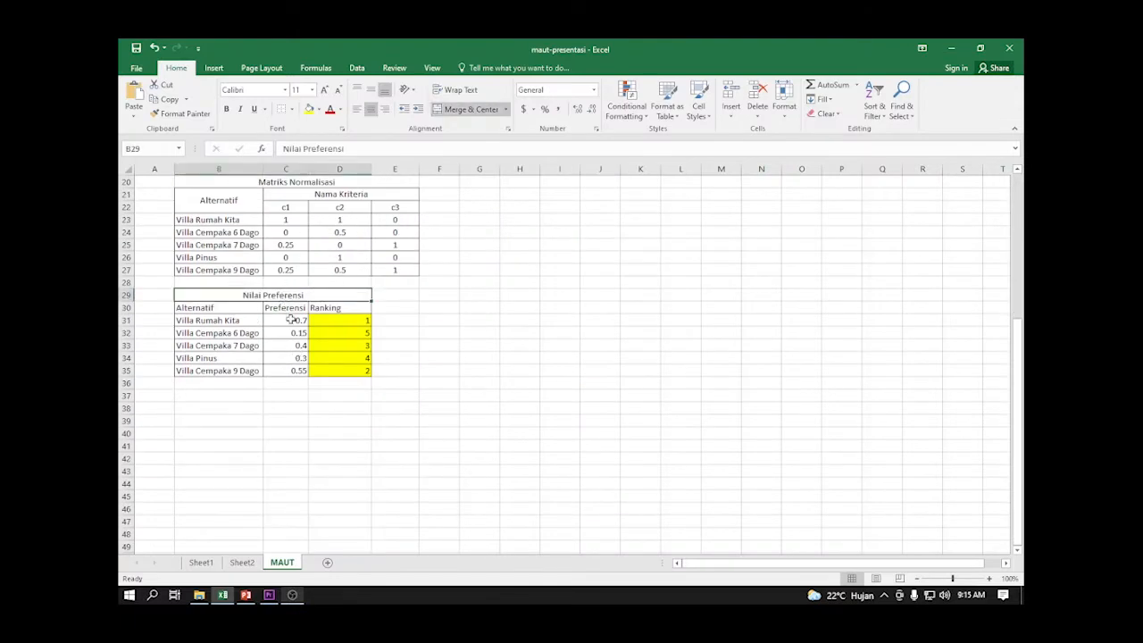
{"action": "left_click", "coordinate": [290, 320]}
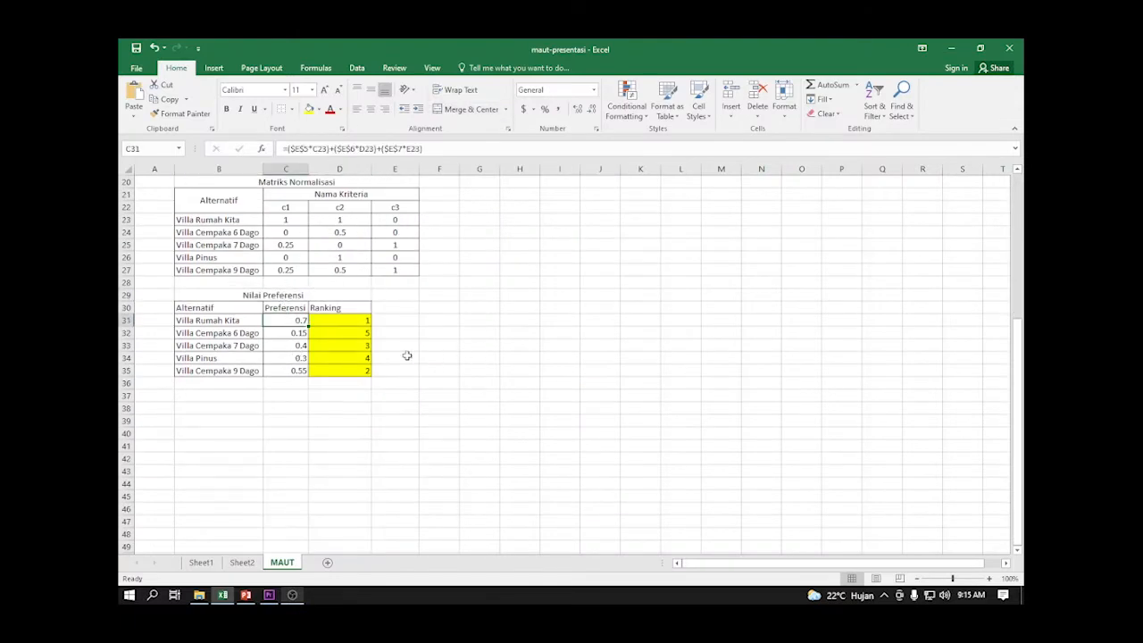
{"action": "scroll", "coordinate": [404, 355], "scroll_direction": "up", "scroll_amount": 6}
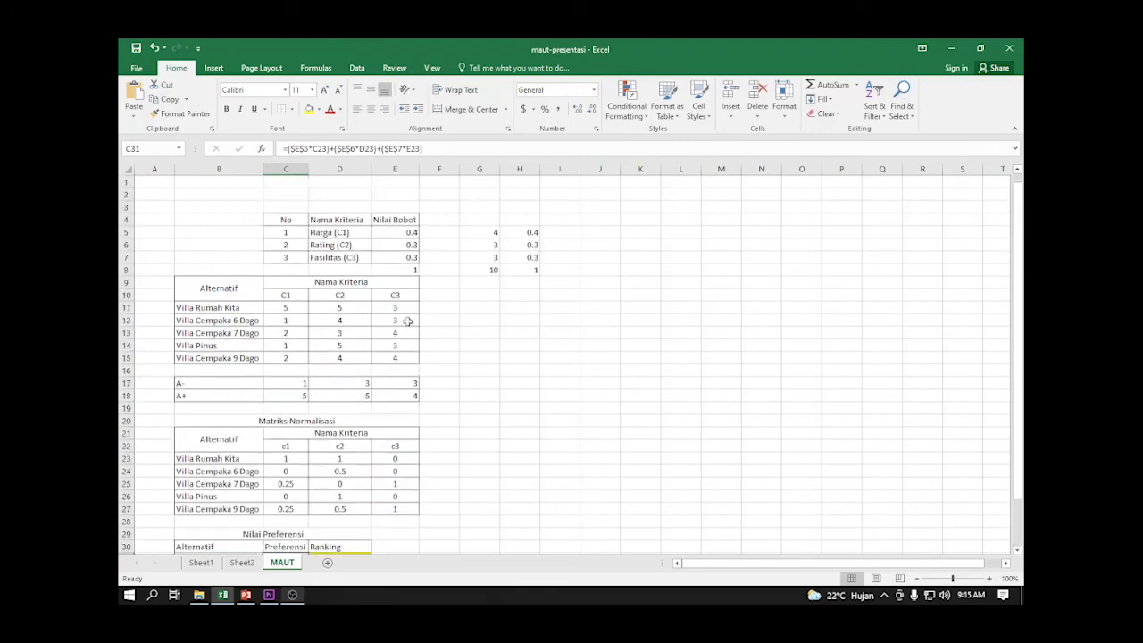
{"action": "left_click", "coordinate": [335, 319]}
{"action": "left_click", "coordinate": [301, 471]}
{"action": "scroll", "coordinate": [329, 453], "scroll_direction": "down", "scroll_amount": 5}
{"action": "left_click", "coordinate": [299, 371]}
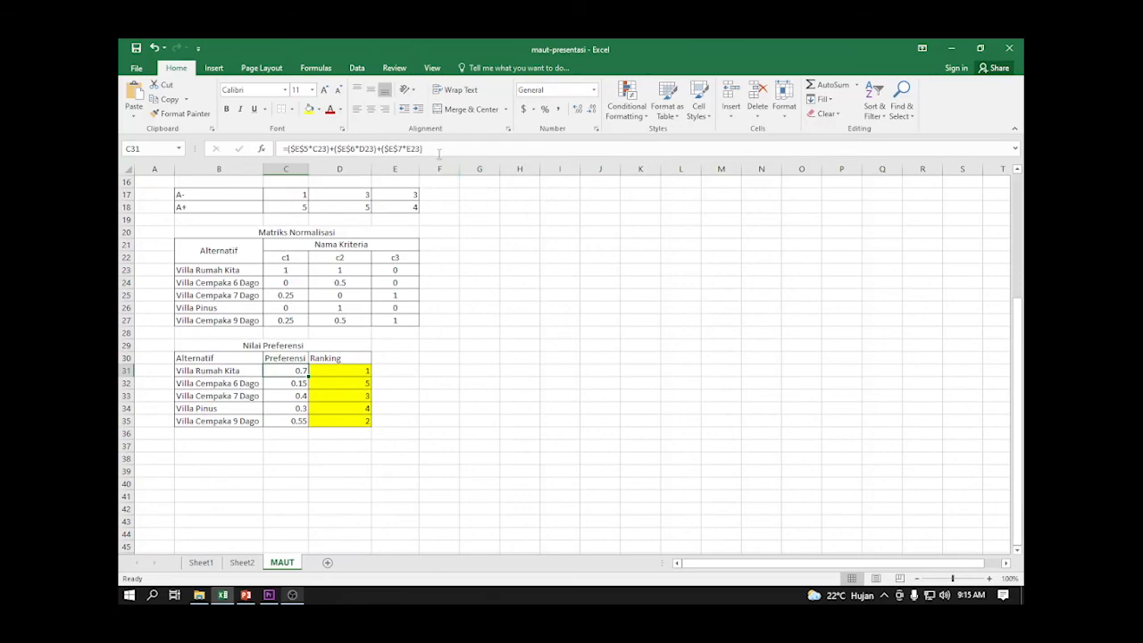
{"action": "left_click", "coordinate": [441, 150]}
{"action": "left_click_drag", "start_coordinate": [1019, 389], "coordinate": [1018, 259]}
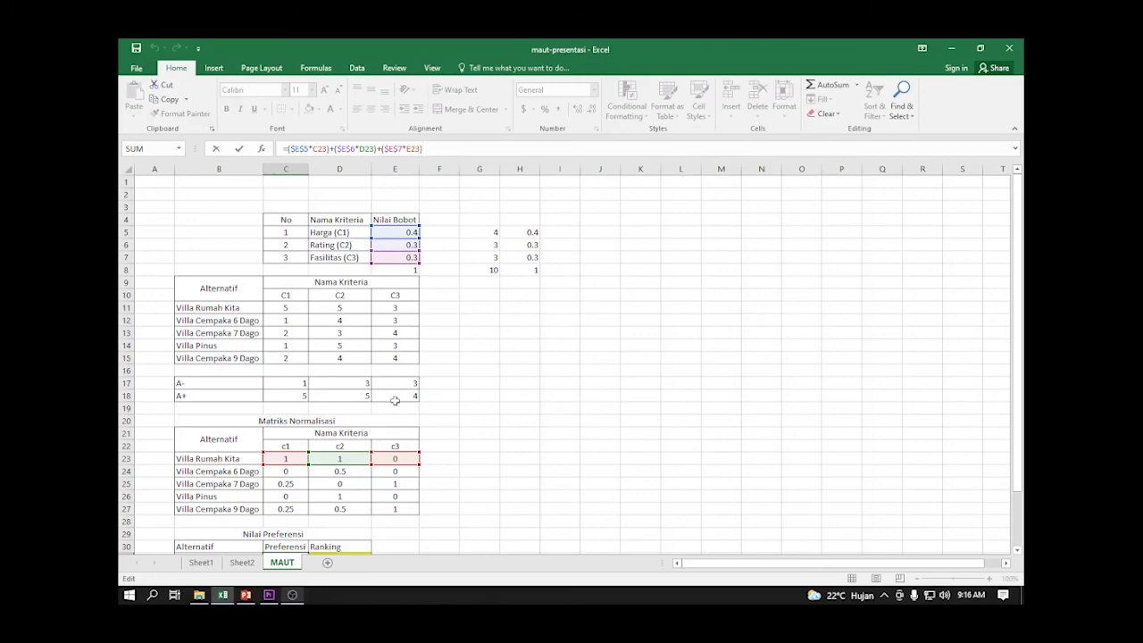
{"action": "key", "text": "Return"}
Inspect the Preferensi formula for Villa Cempaka 6 Dago in C32 and trace the weight and normalisation cells it references
{"action": "left_click", "coordinate": [303, 534]}
{"action": "scroll", "coordinate": [290, 527], "scroll_direction": "down", "scroll_amount": 1}
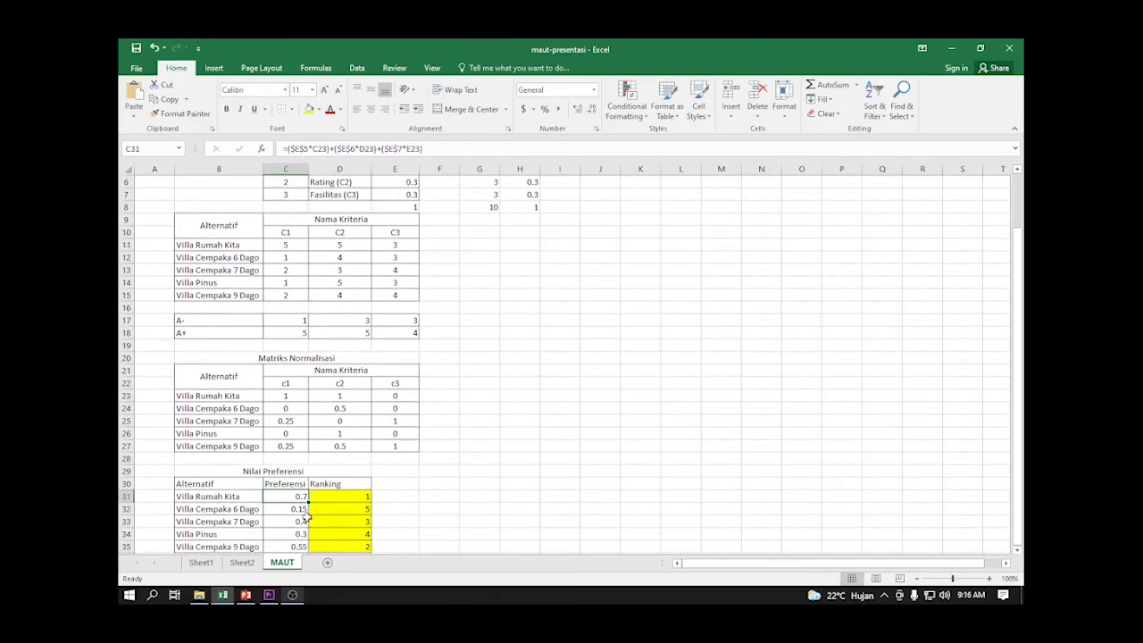
{"action": "left_click", "coordinate": [296, 509]}
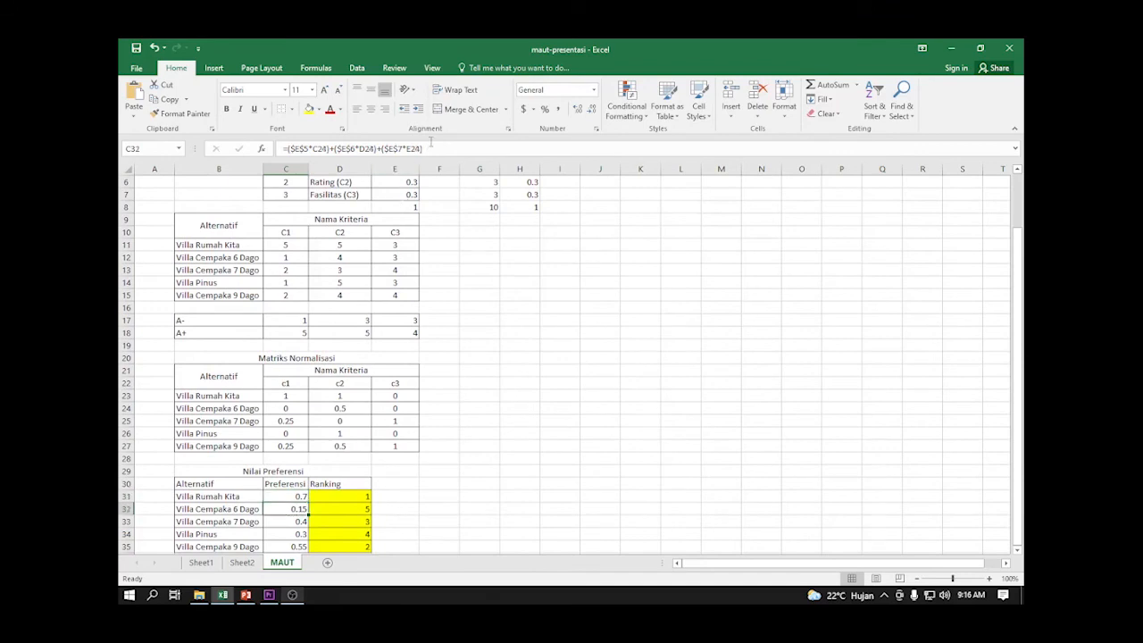
{"action": "left_click", "coordinate": [432, 147]}
{"action": "scroll", "coordinate": [304, 420], "scroll_direction": "up", "scroll_amount": 2}
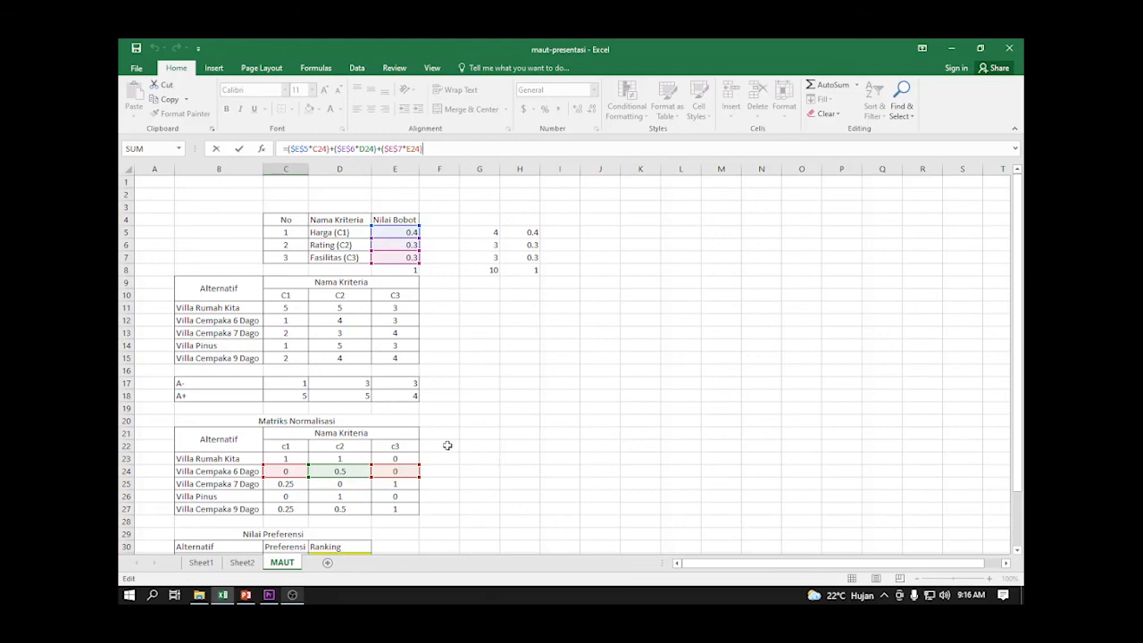
{"action": "key", "text": "Return"}
{"action": "left_click", "coordinate": [292, 535]}
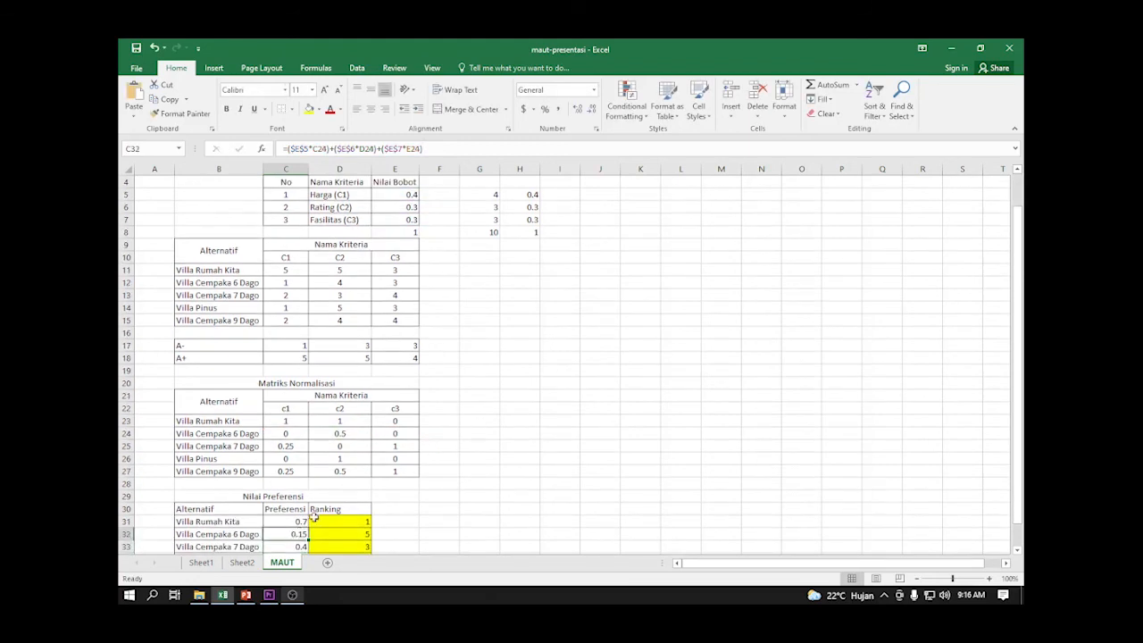
{"action": "left_click_drag", "start_coordinate": [1019, 346], "coordinate": [1019, 362]}
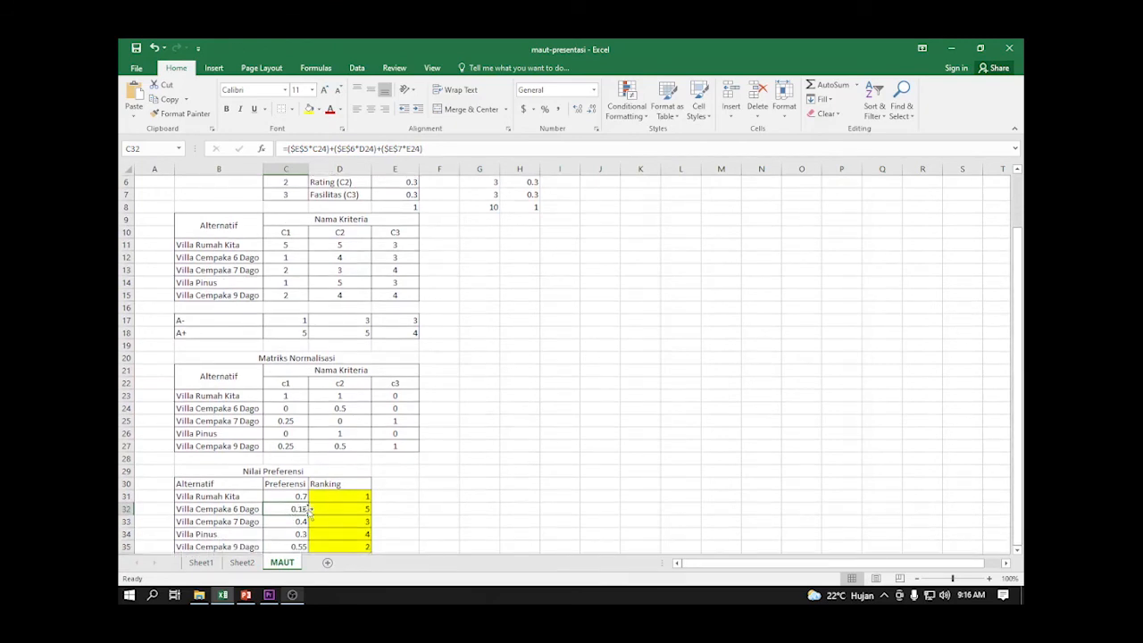
Examine the RANK formula in D31 with the preference range it references, and select the Villa Rumah Kita row B31:D31
{"action": "left_click", "coordinate": [335, 482]}
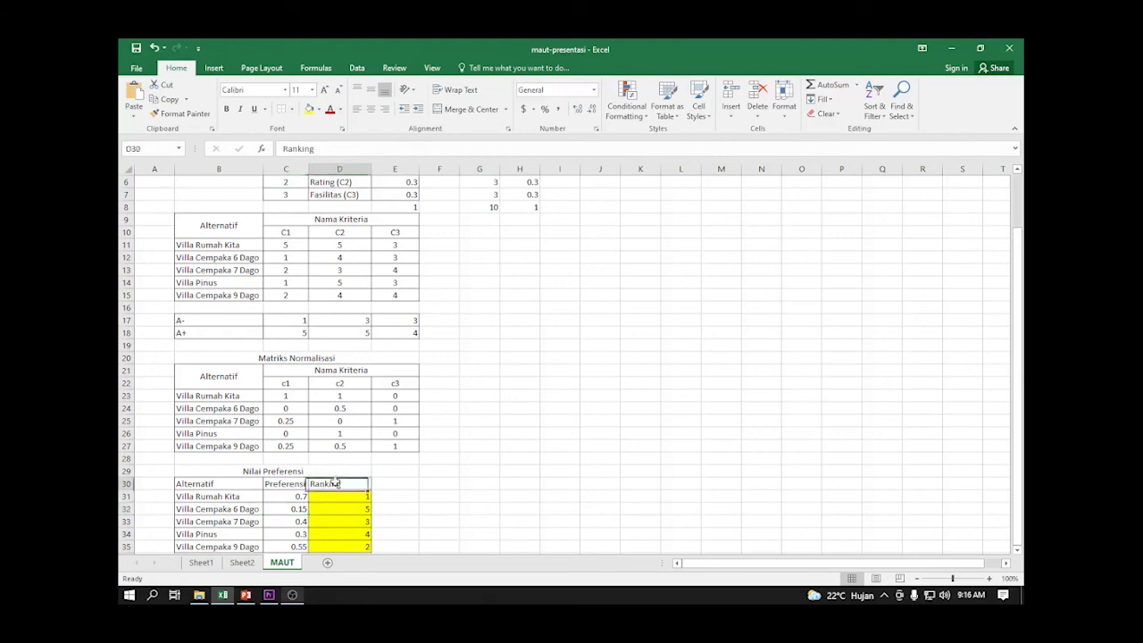
{"action": "left_click", "coordinate": [338, 496]}
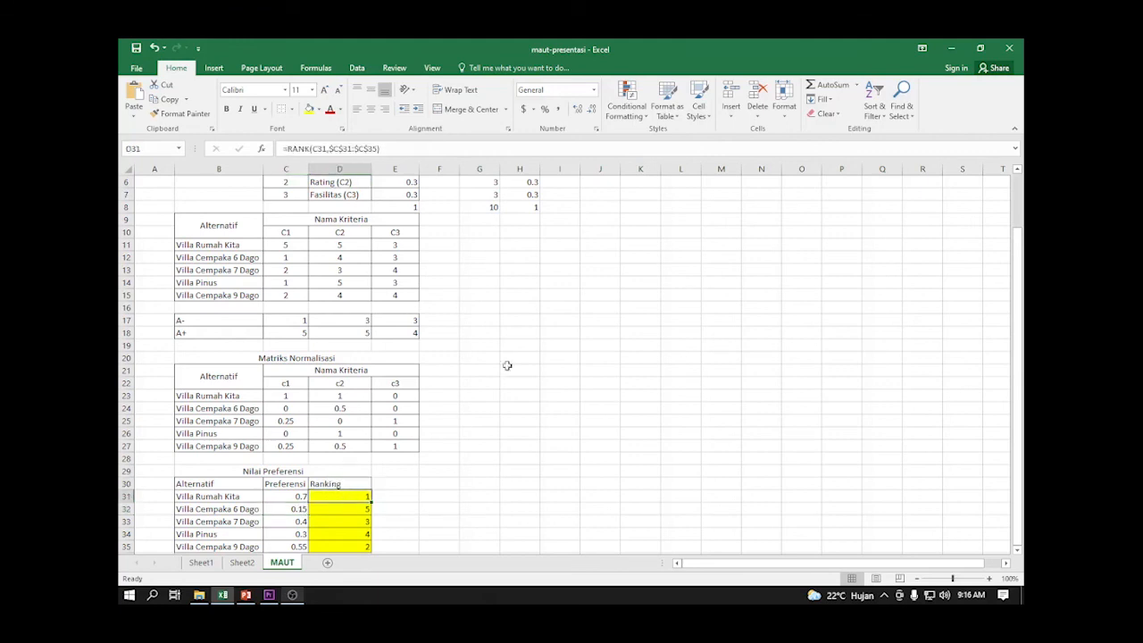
{"action": "left_click", "coordinate": [395, 147]}
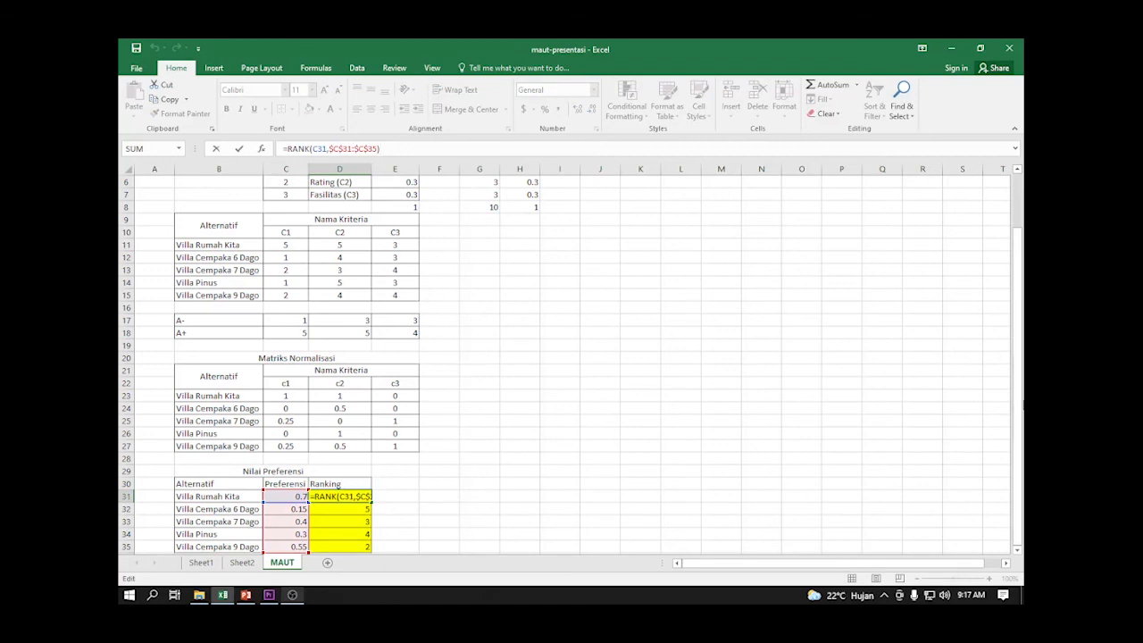
{"action": "key", "text": "Return"}
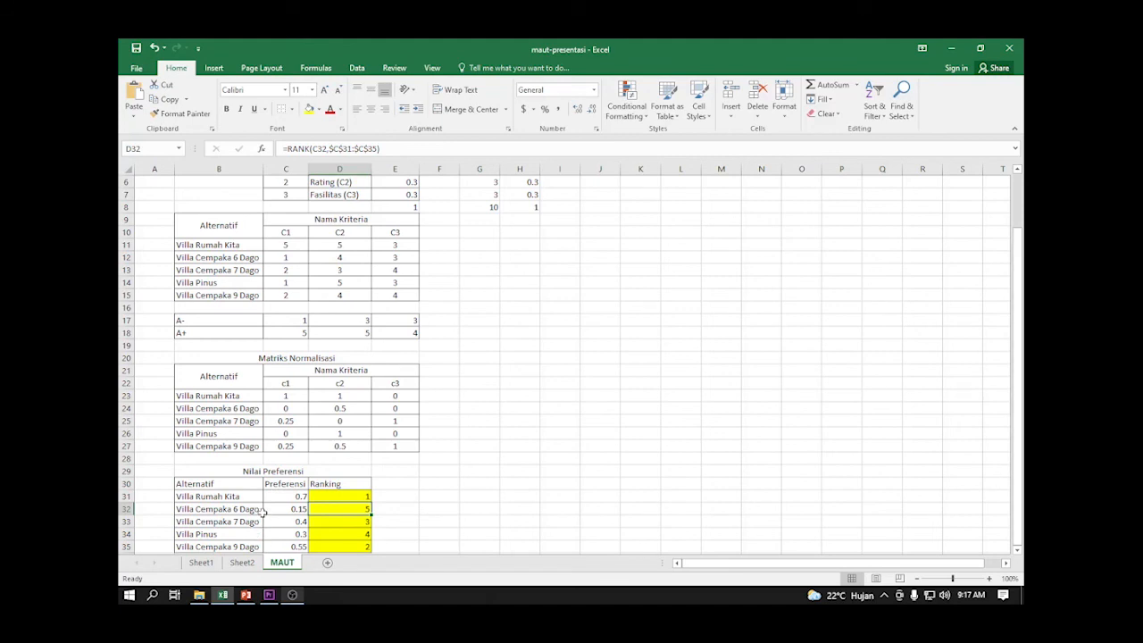
{"action": "left_click", "coordinate": [286, 497]}
{"action": "left_click_drag", "start_coordinate": [204, 498], "coordinate": [362, 500]}
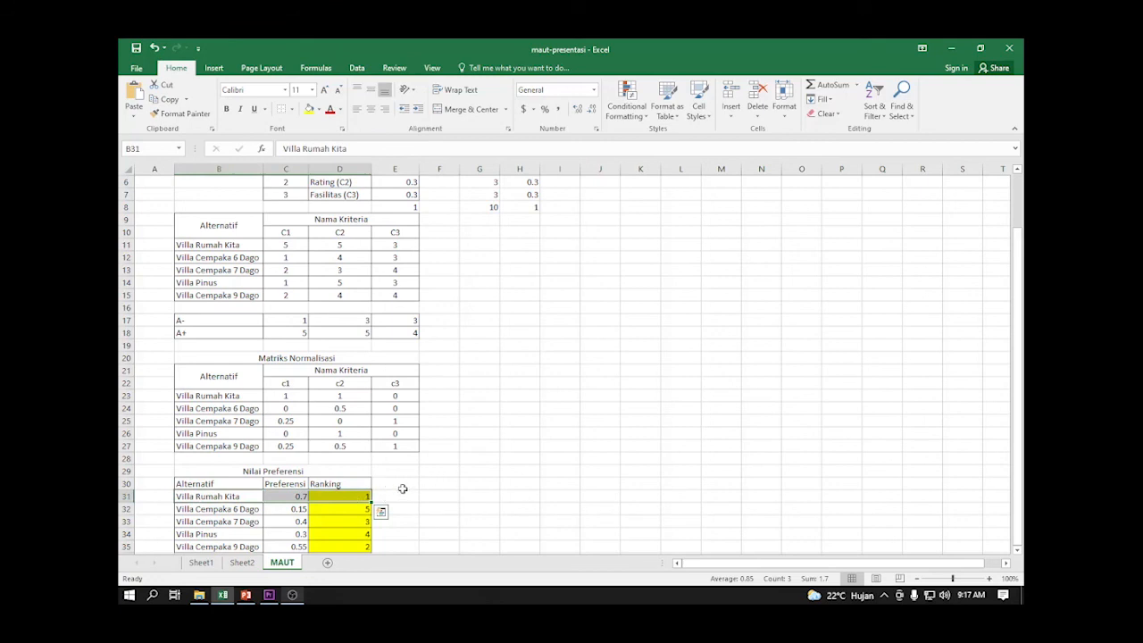